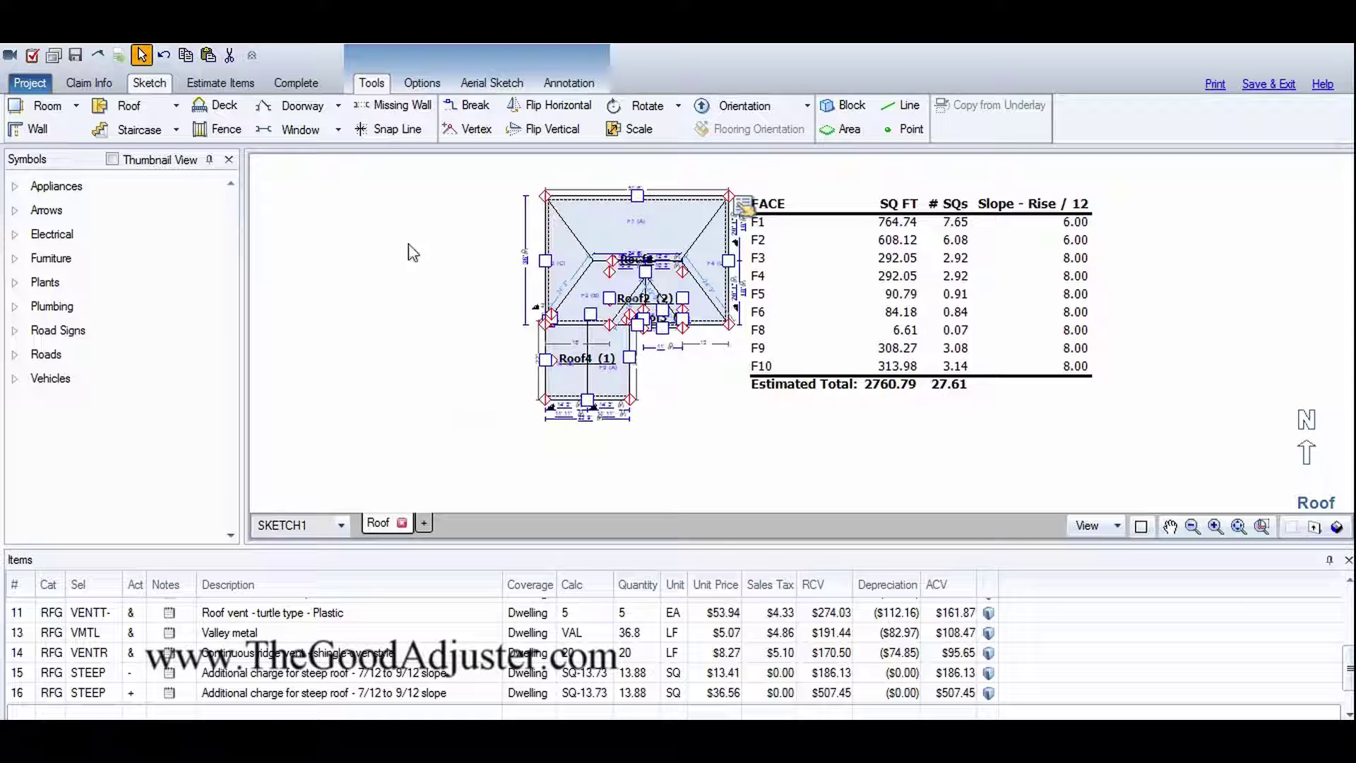
Create a new empty group named Exterior in Estimate Items and move it above Roof.
left_click(215, 83)
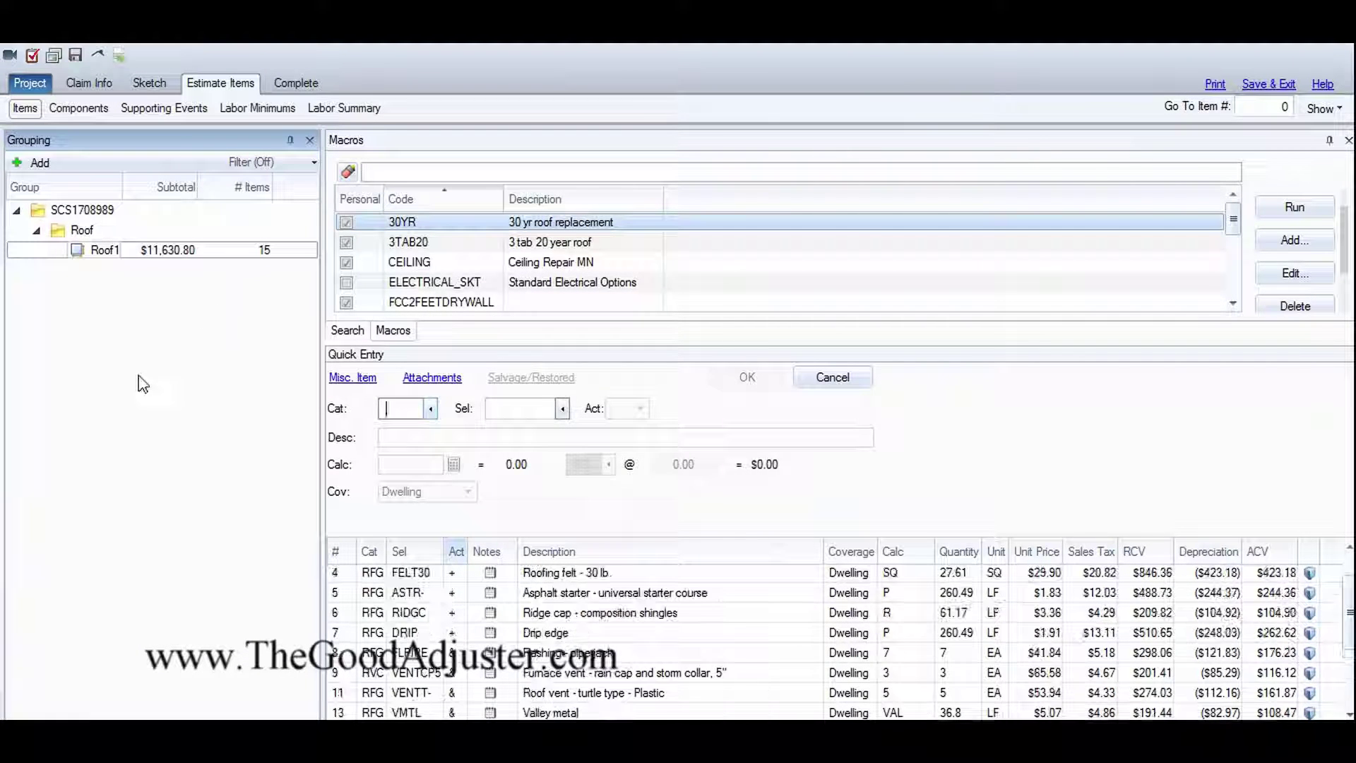
right_click(73, 209)
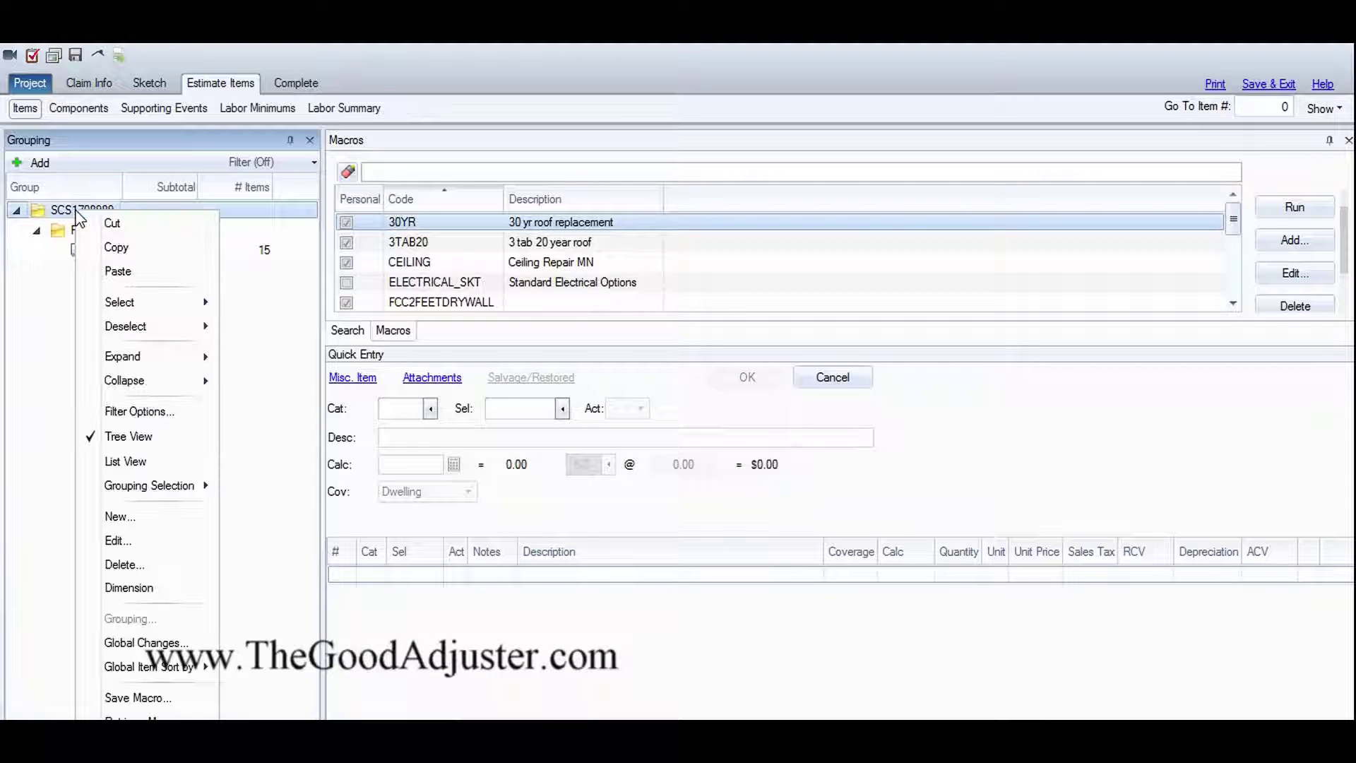
left_click(120, 516)
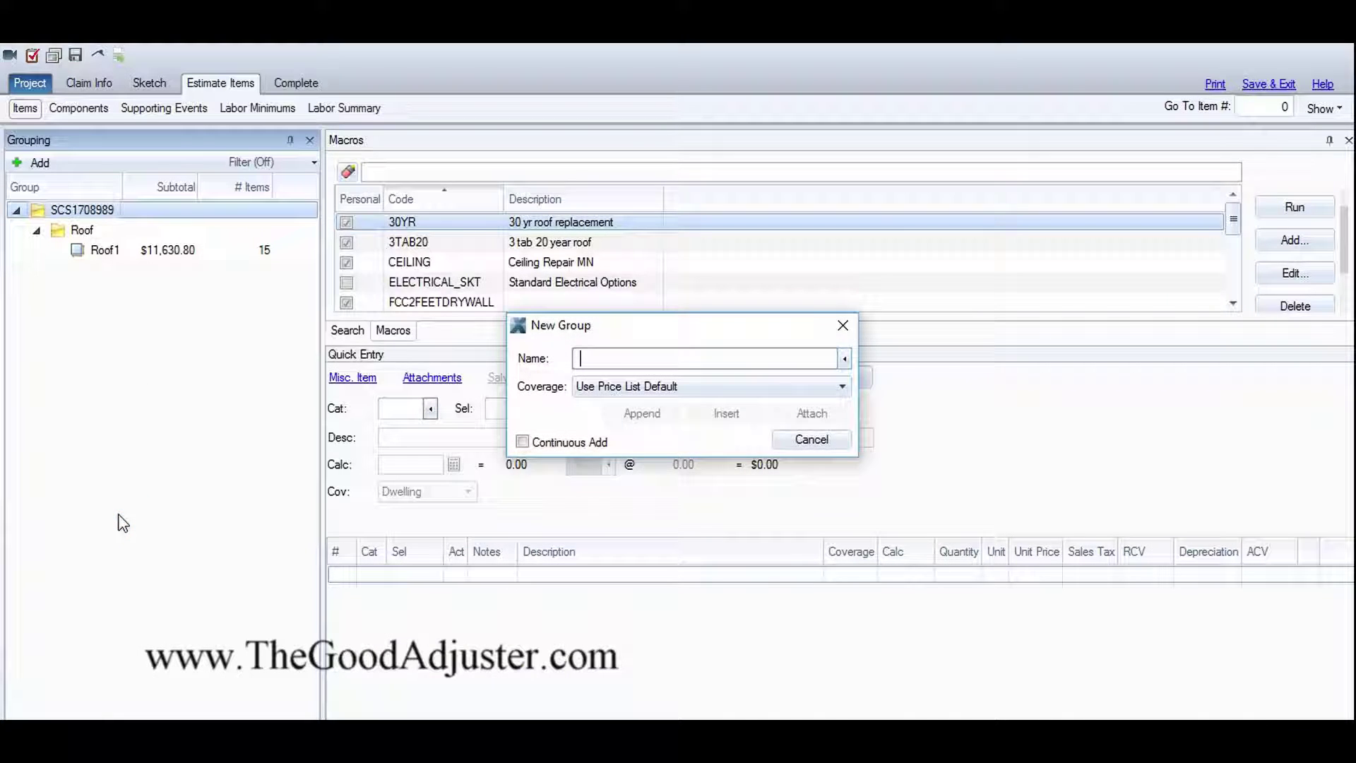
type("Exterior")
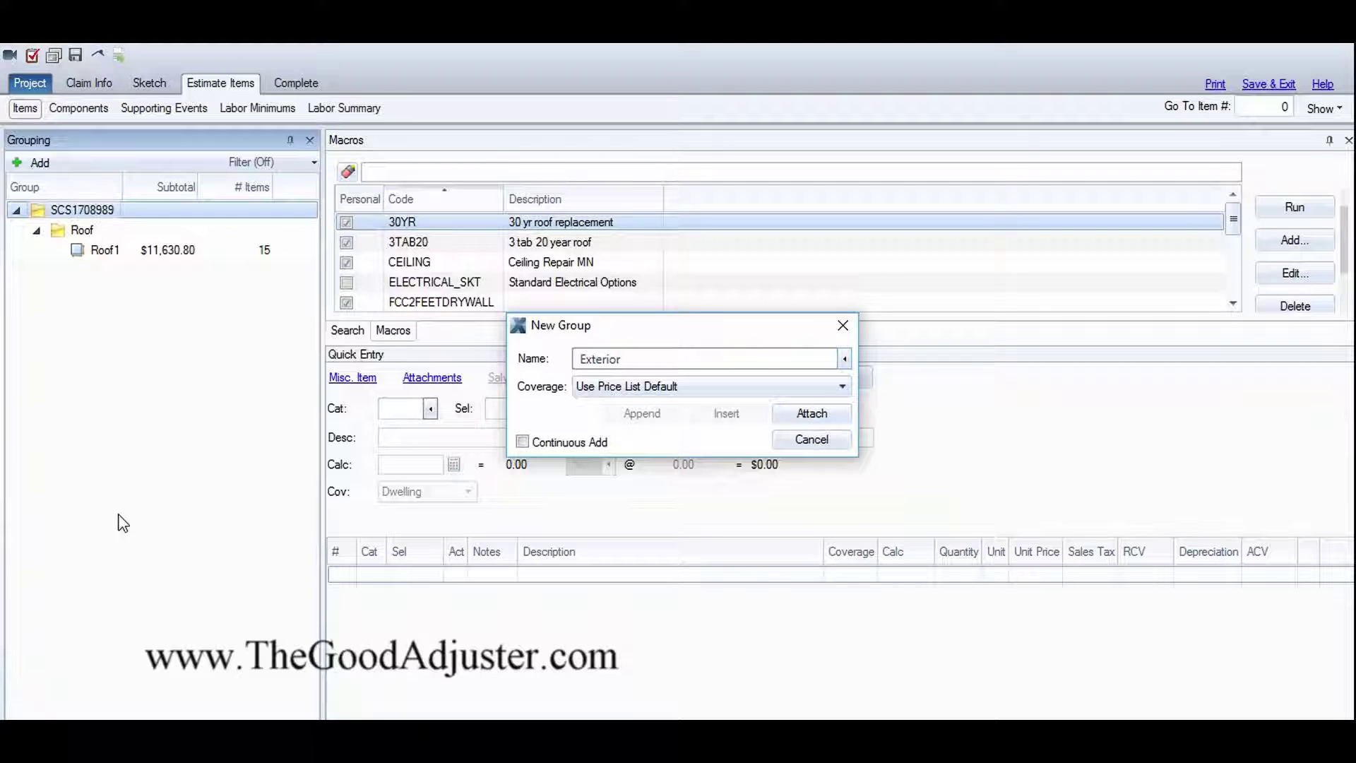
left_click(811, 415)
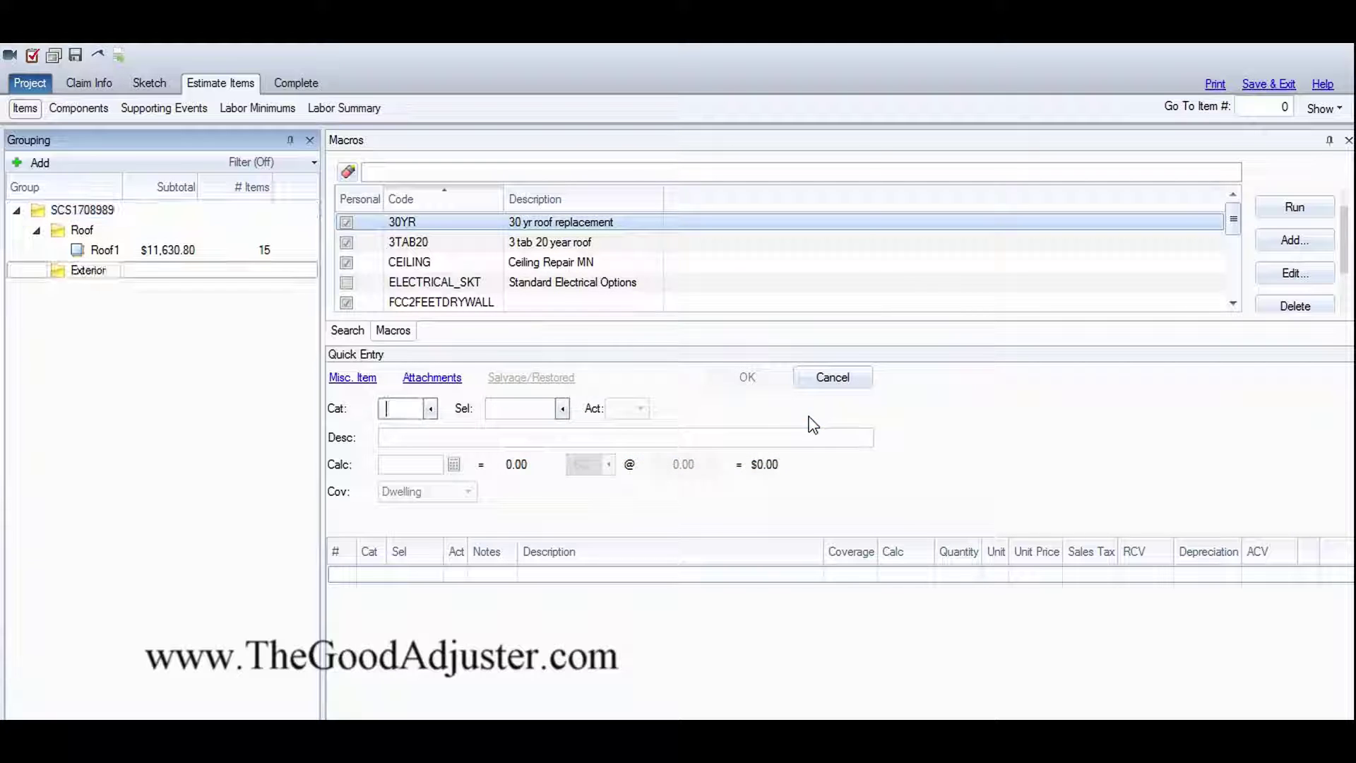
left_click_drag(53, 270, 39, 228)
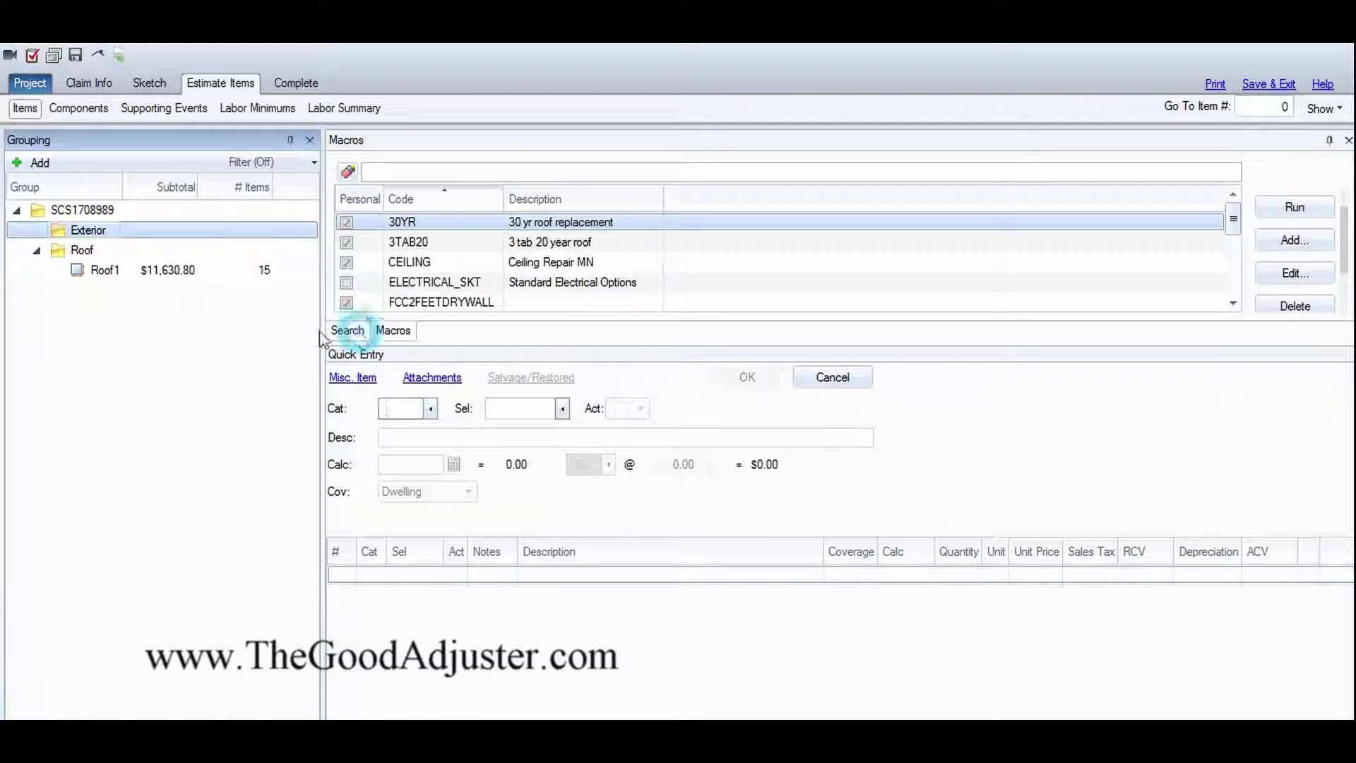
left_click(348, 330)
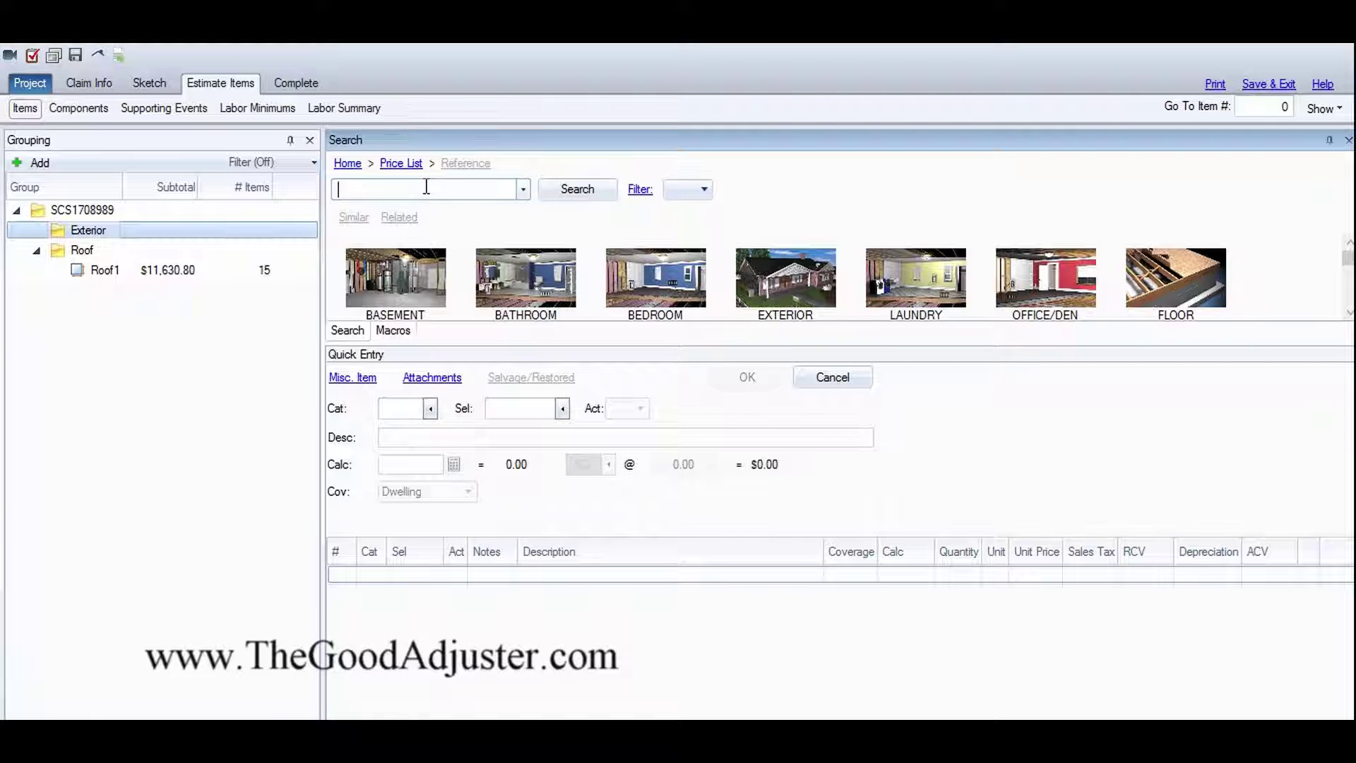
Add Glazing bead - Vinyl and the window reglazing labor minimum to the Exterior group.
type("glazing")
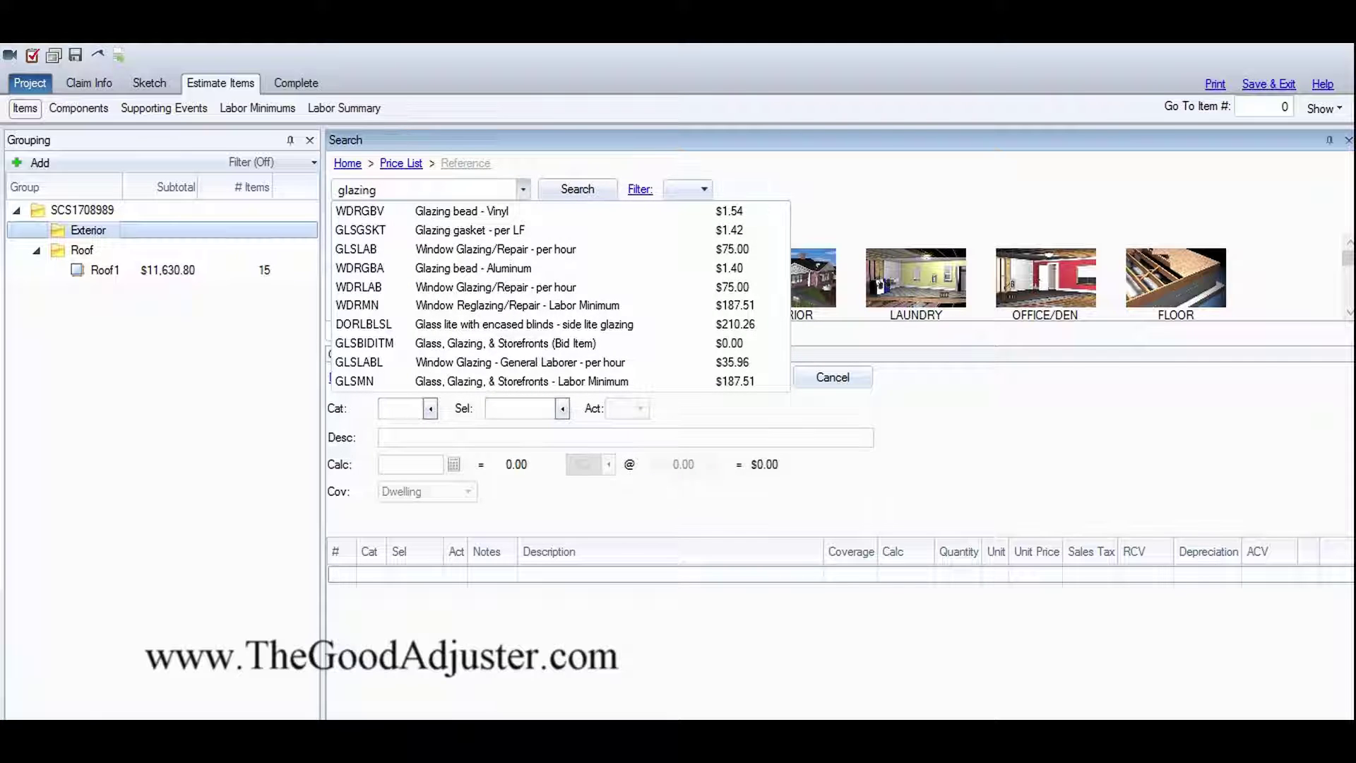
left_click(524, 211)
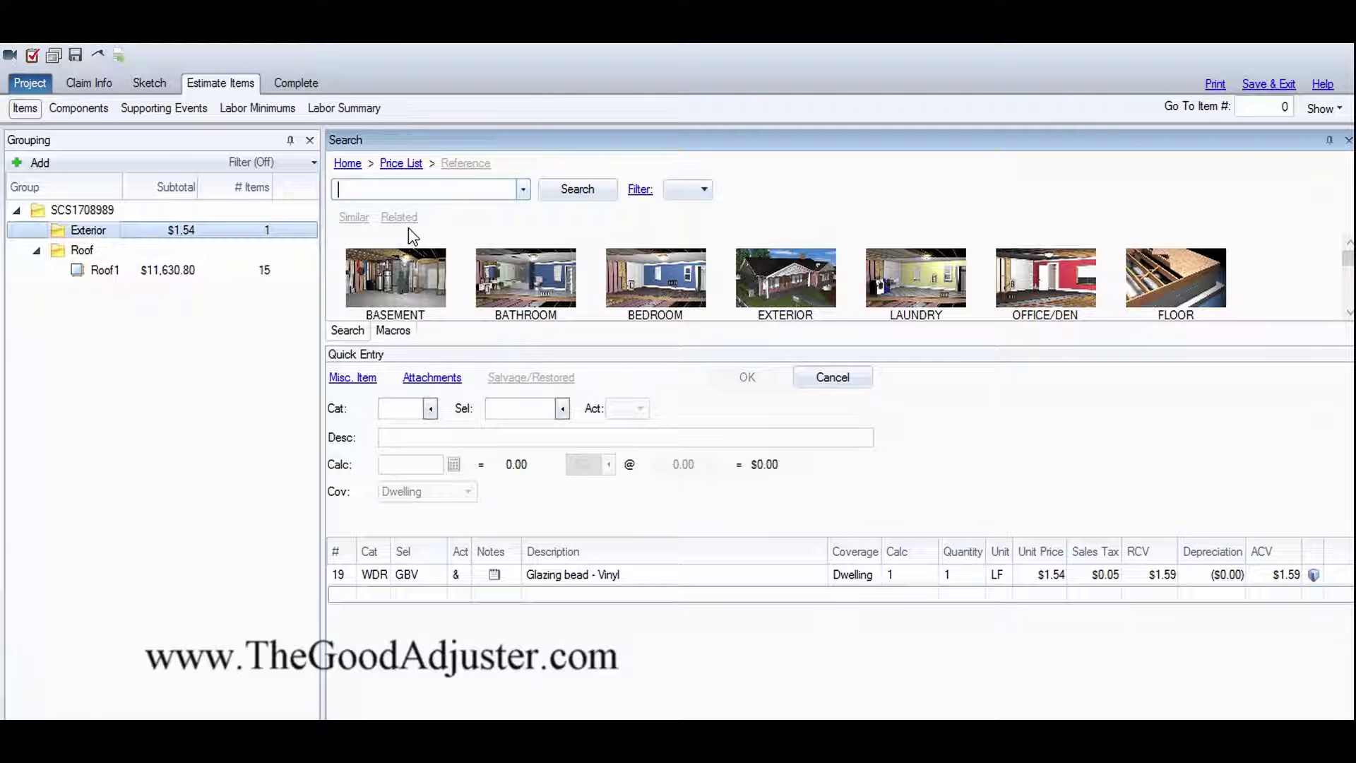
type("window repair mn")
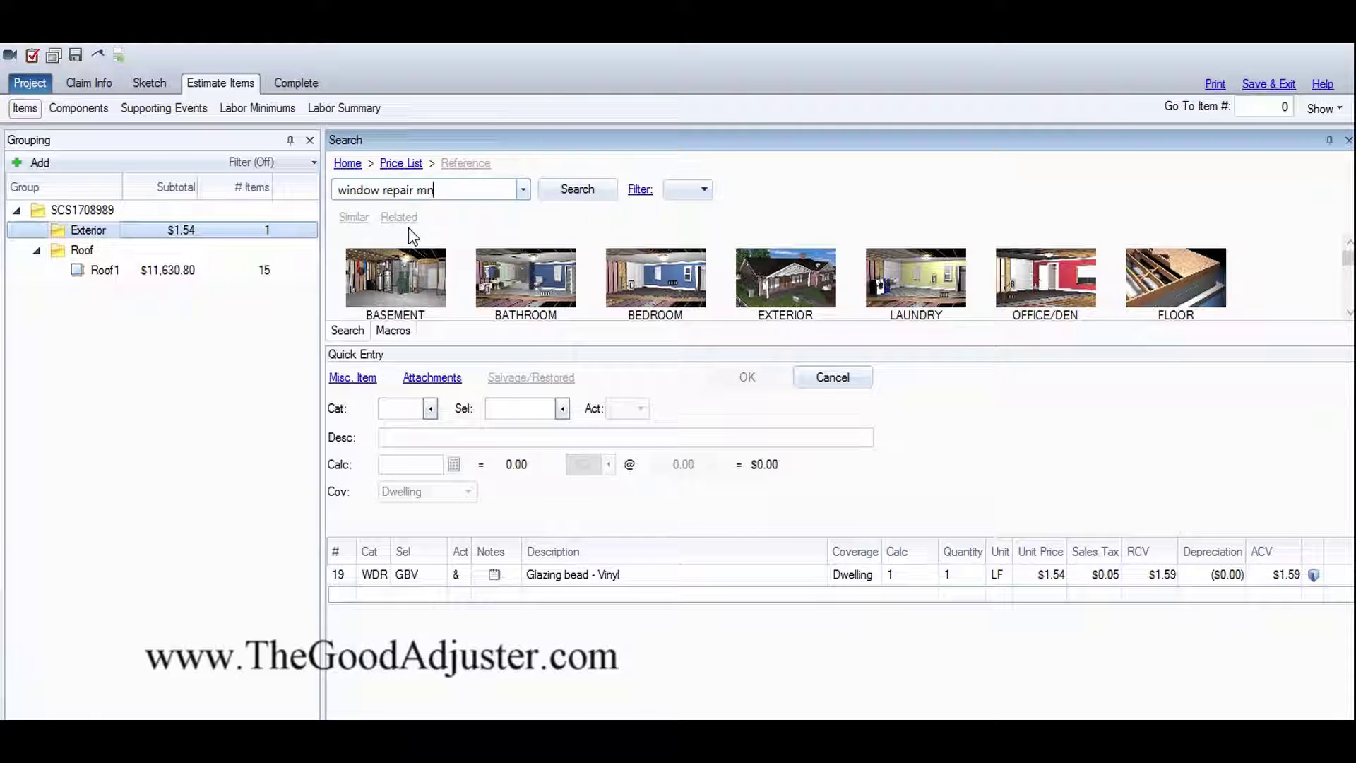
left_click(460, 212)
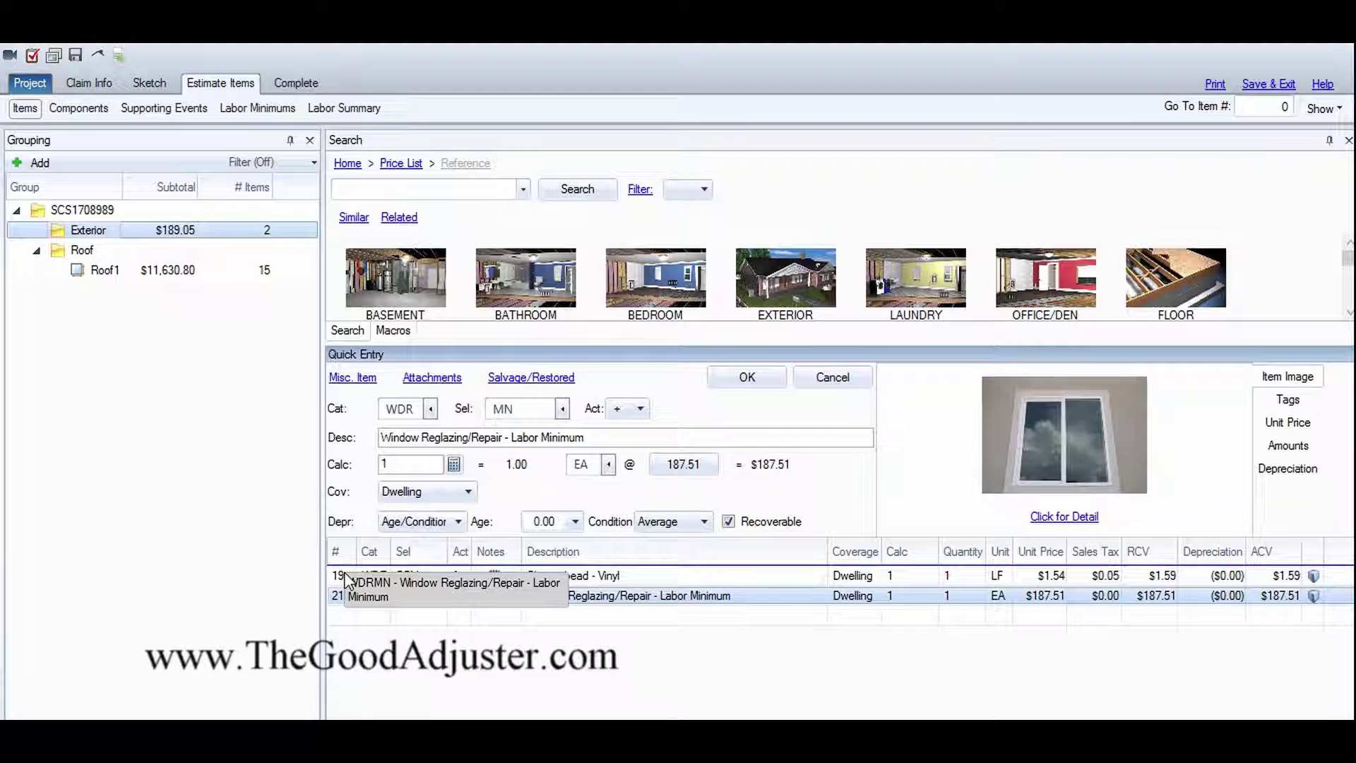
key("Return")
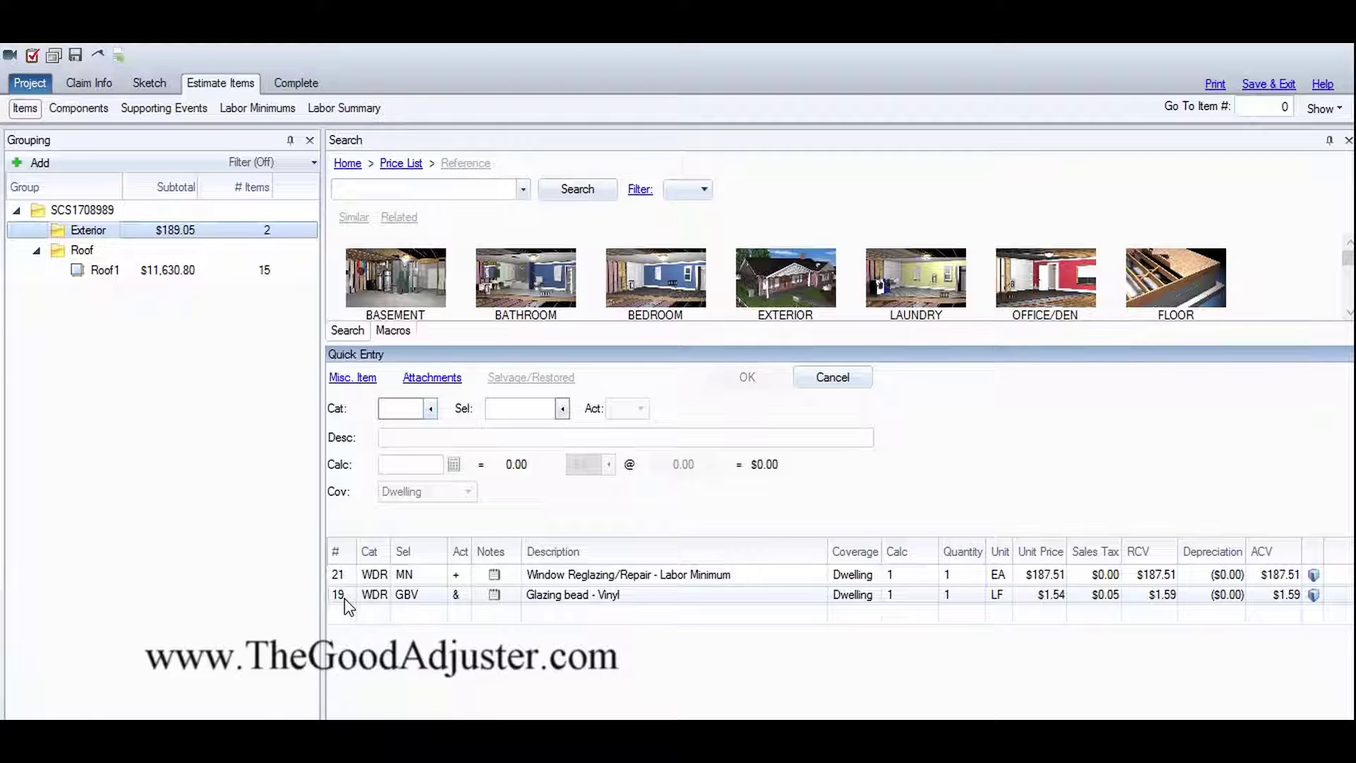
Set the vinyl glazing bead quantity to 6 LF.
left_click(910, 597)
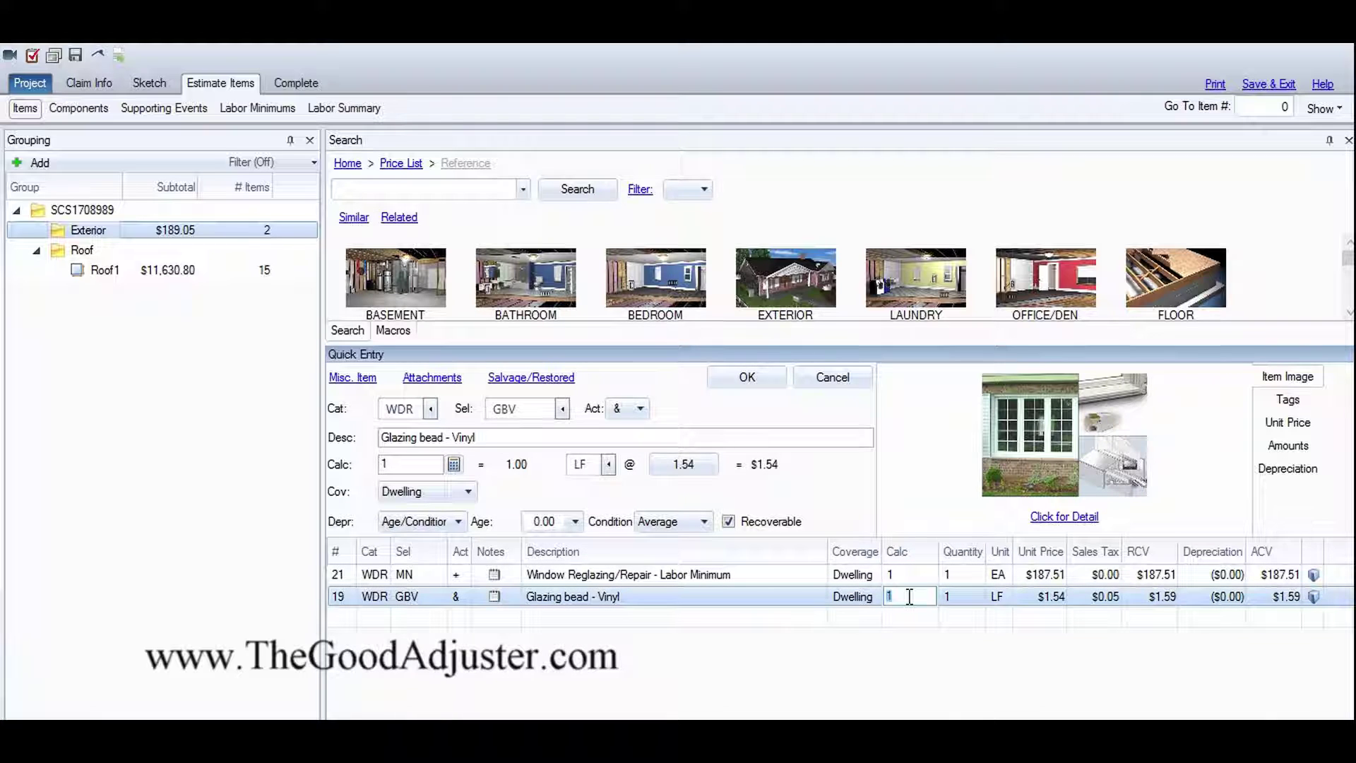
type("6")
key("Return")
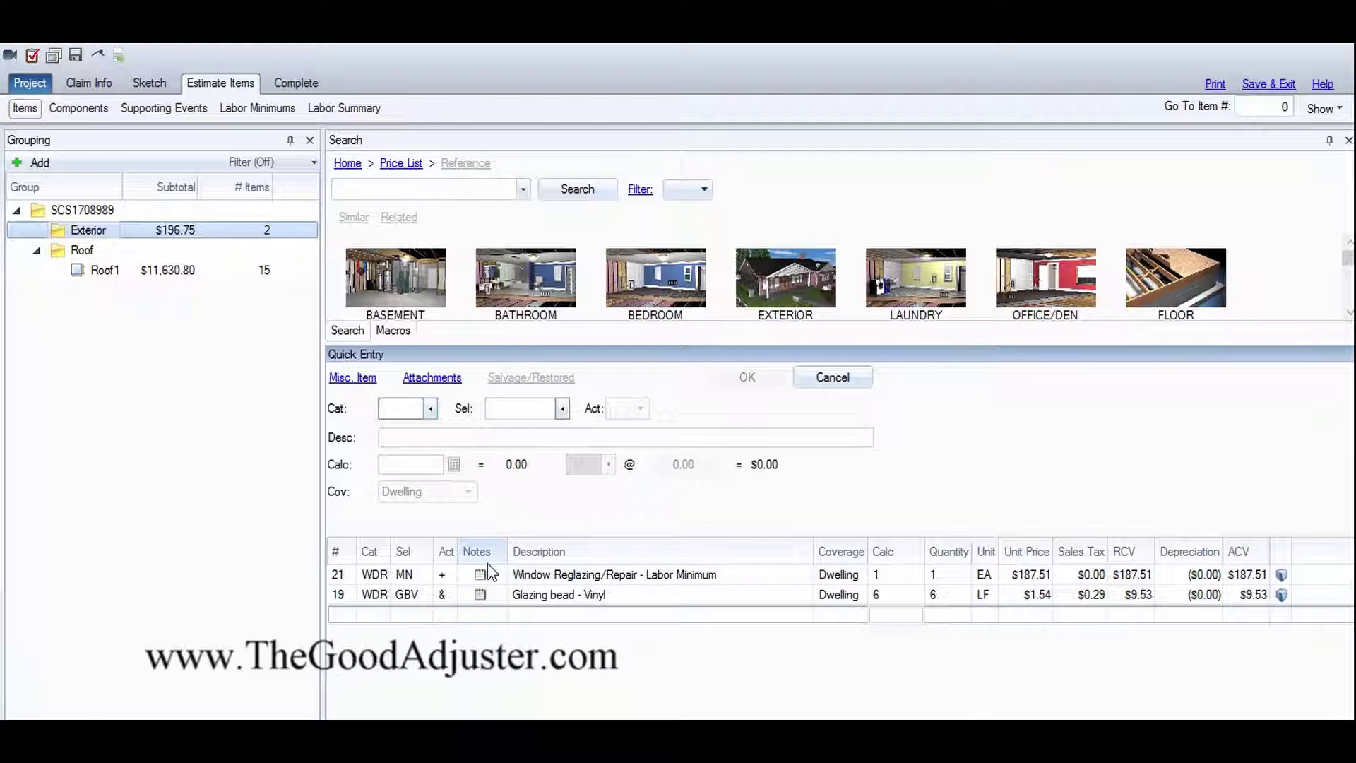
left_click(366, 191)
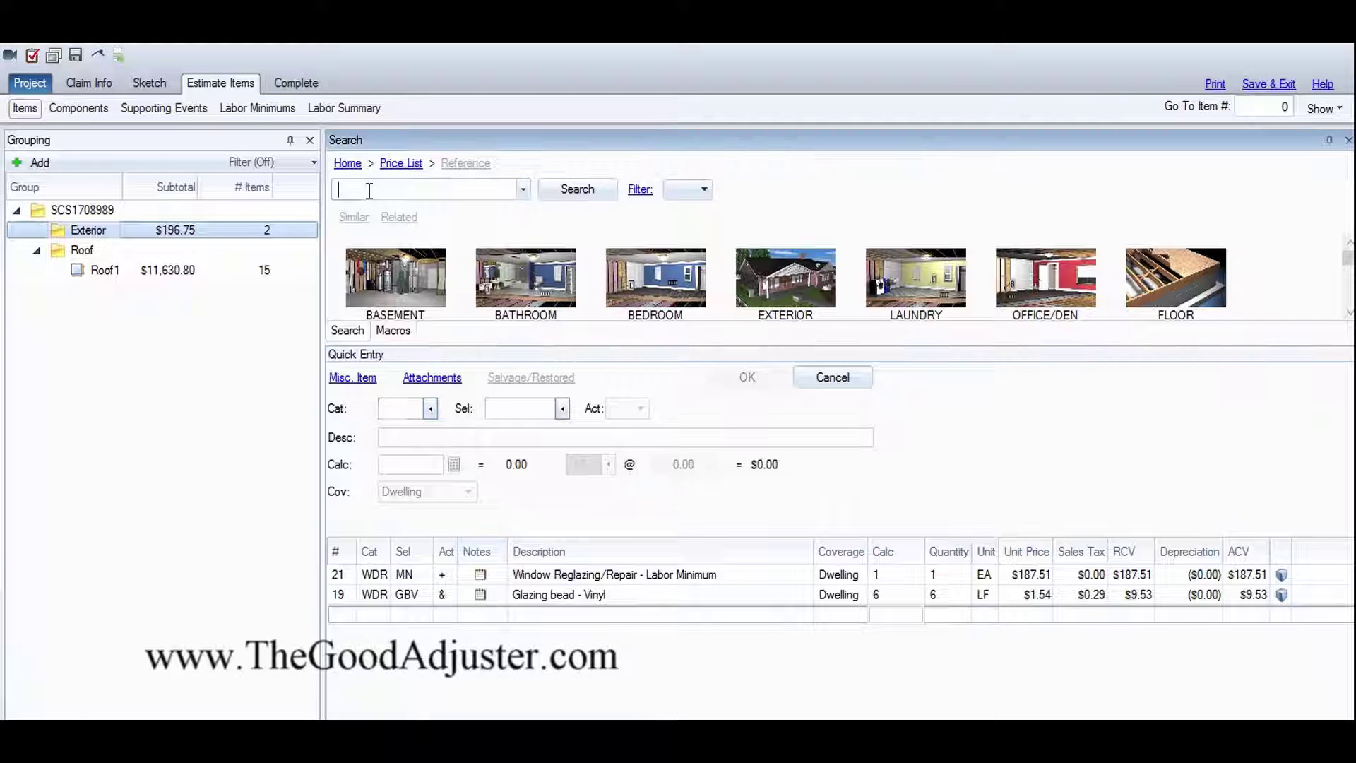
Search 'gutter repair minimum' and add the Gutter - Labor Minimum item.
type("gutter mn")
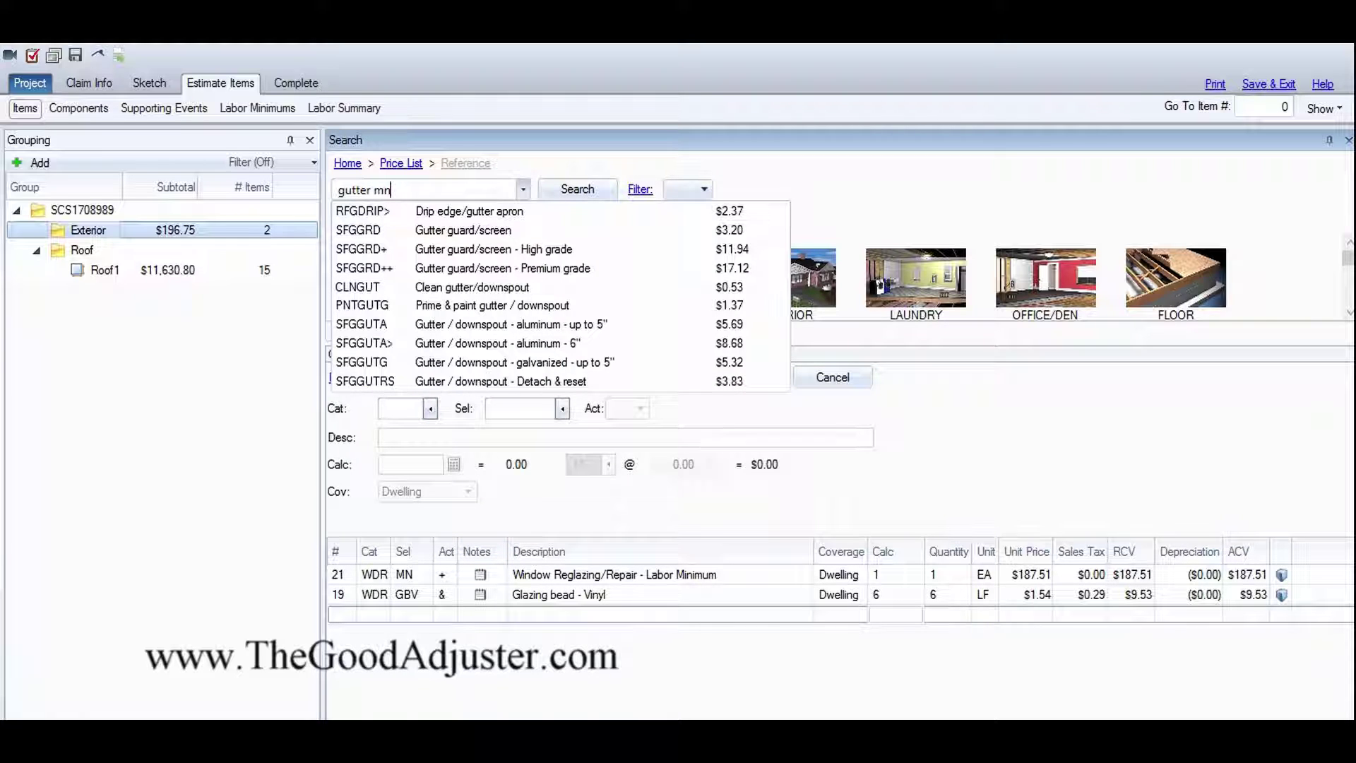
key("BackSpace")
key("BackSpace")
type("labor mn")
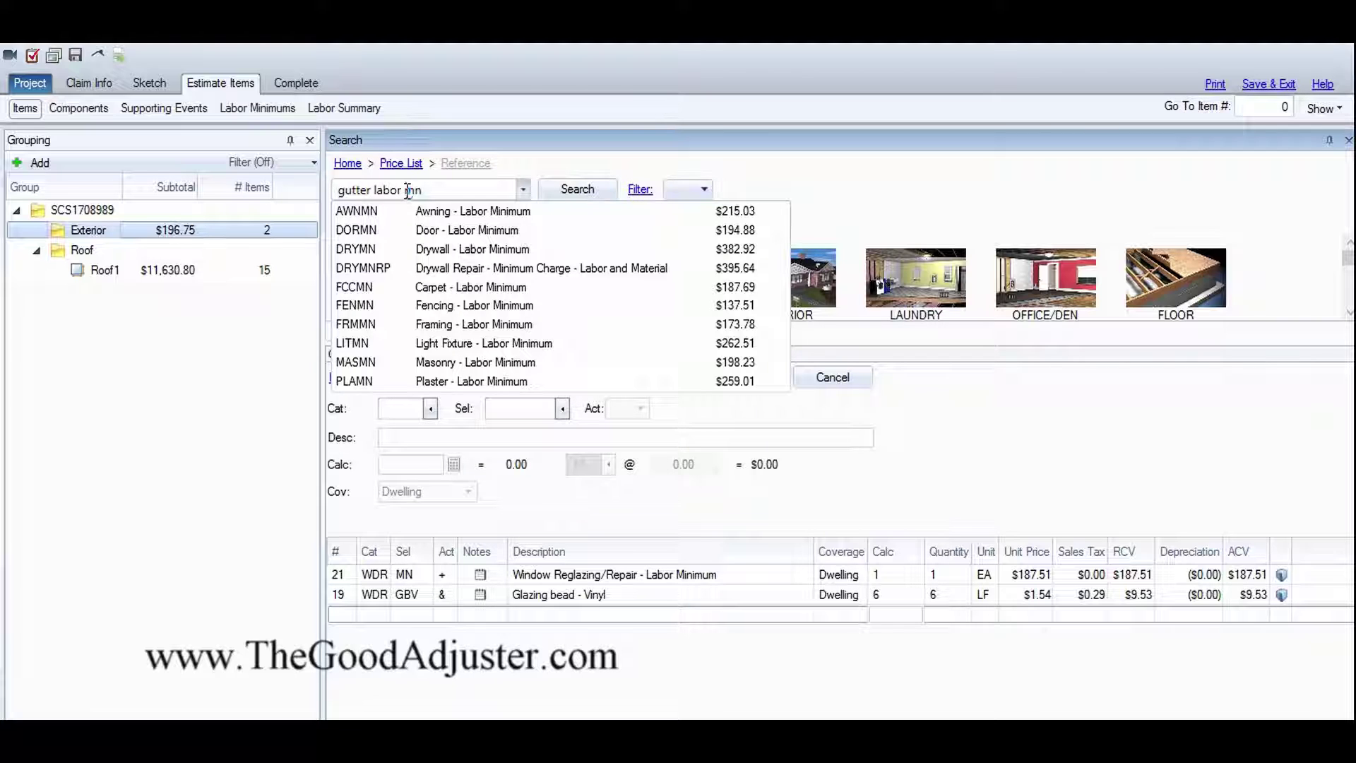
left_click_drag(404, 189, 320, 190)
type("gutter repa")
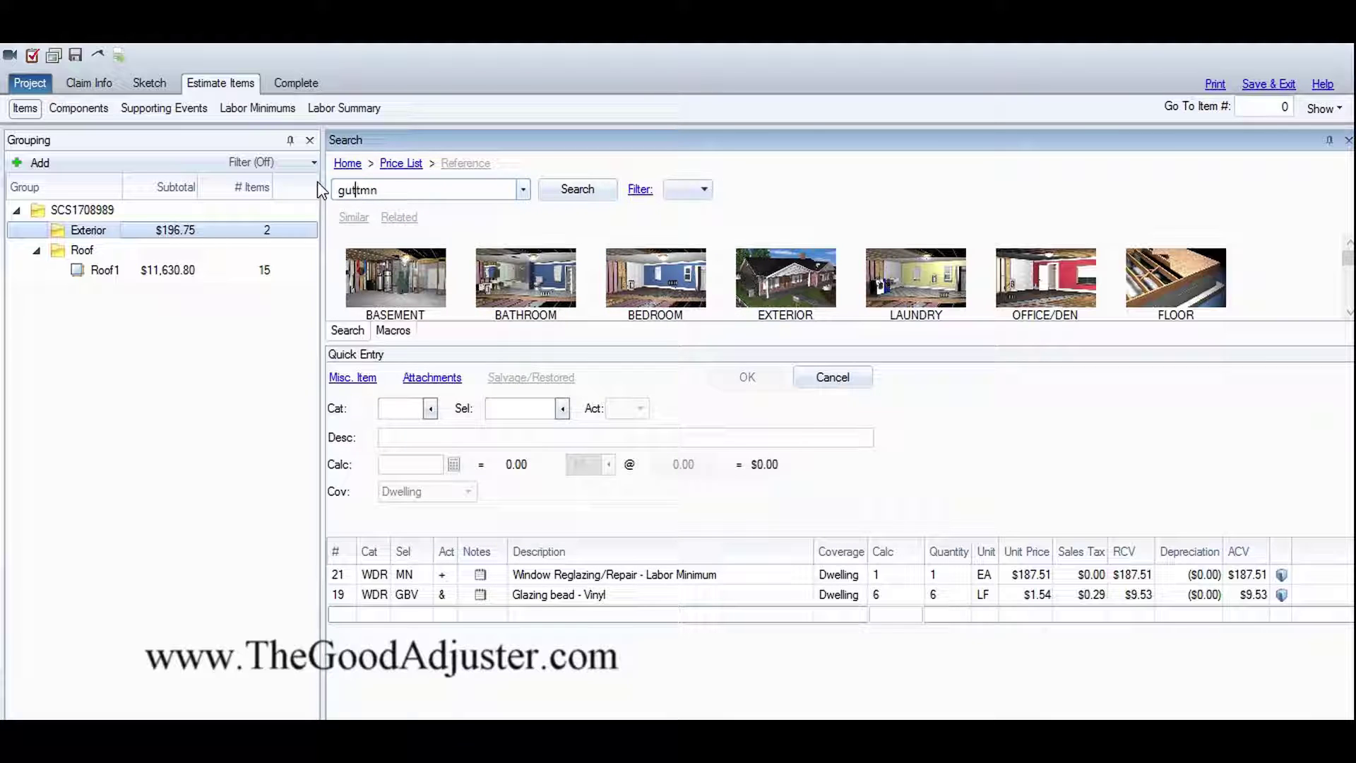
type("ir")
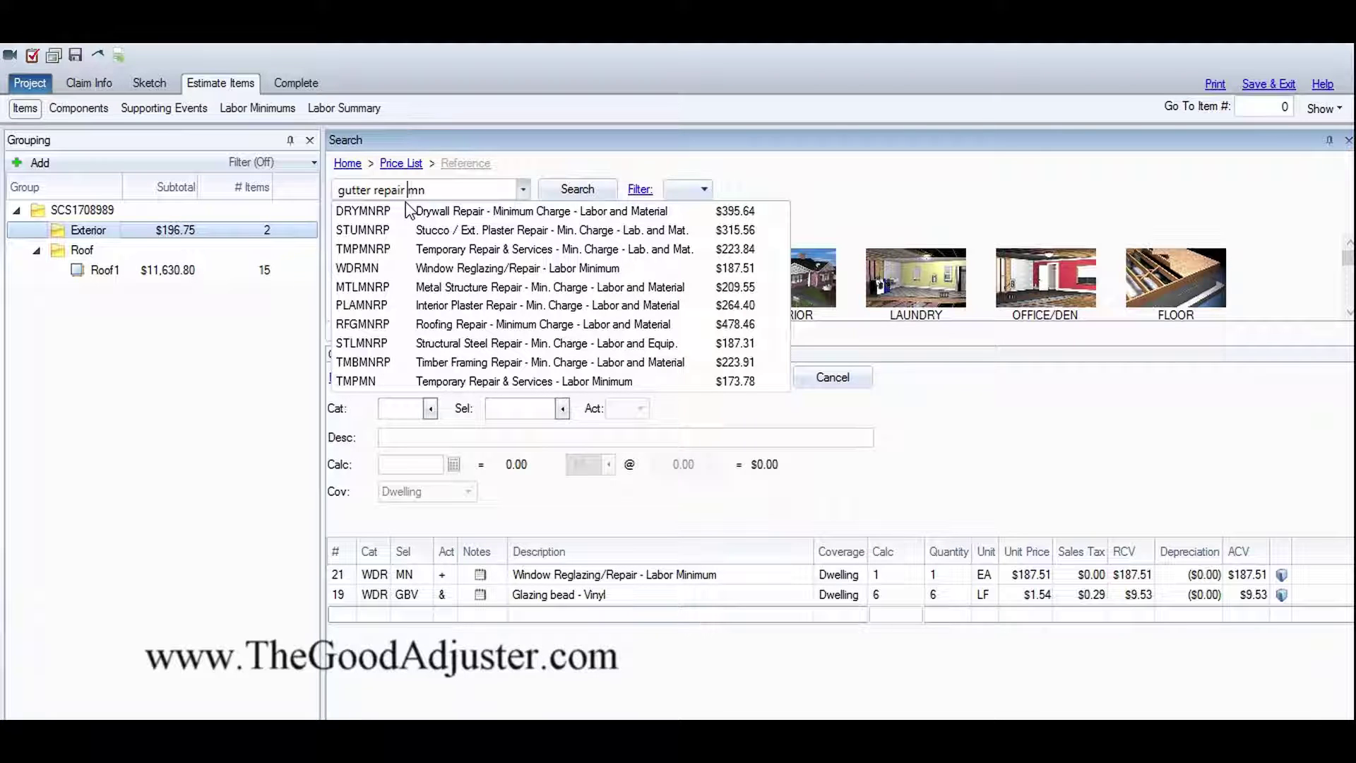
left_click(427, 191)
key("BackSpace")
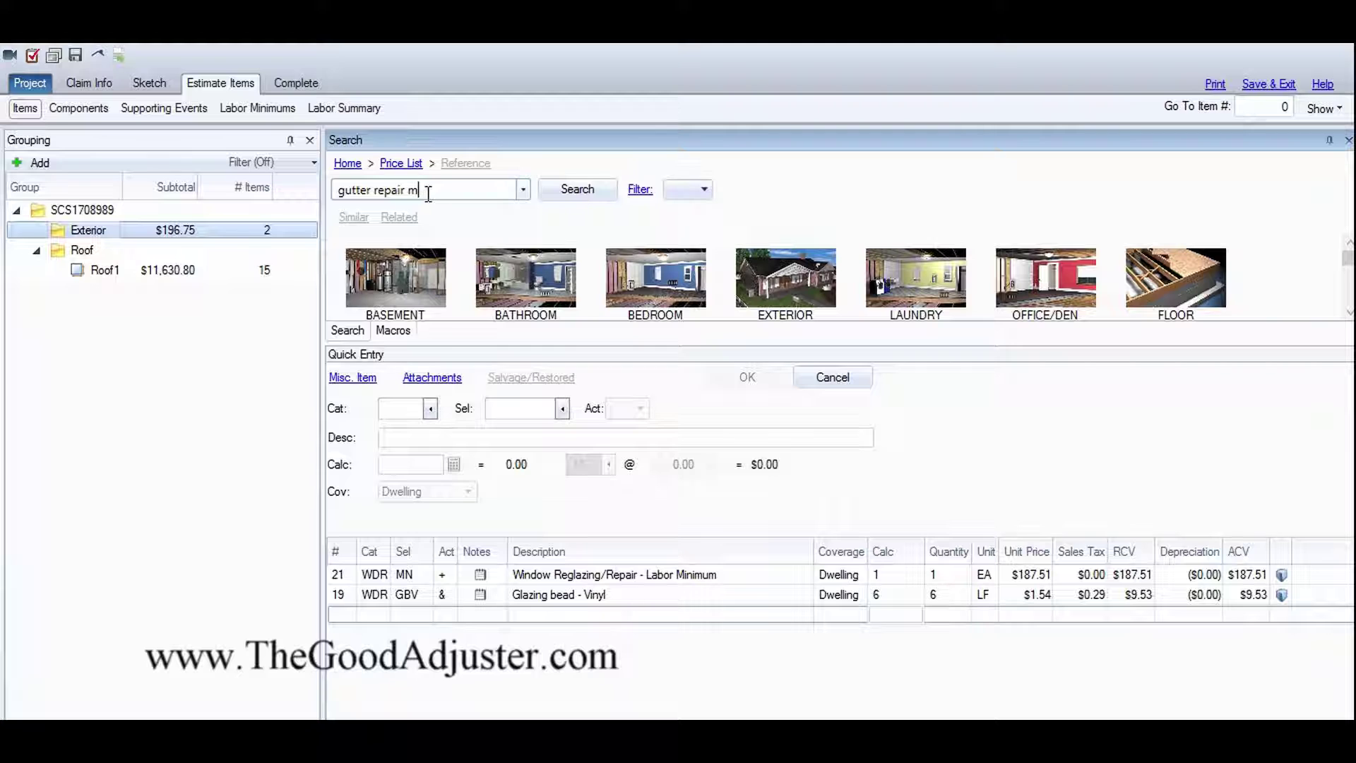
type("ini")
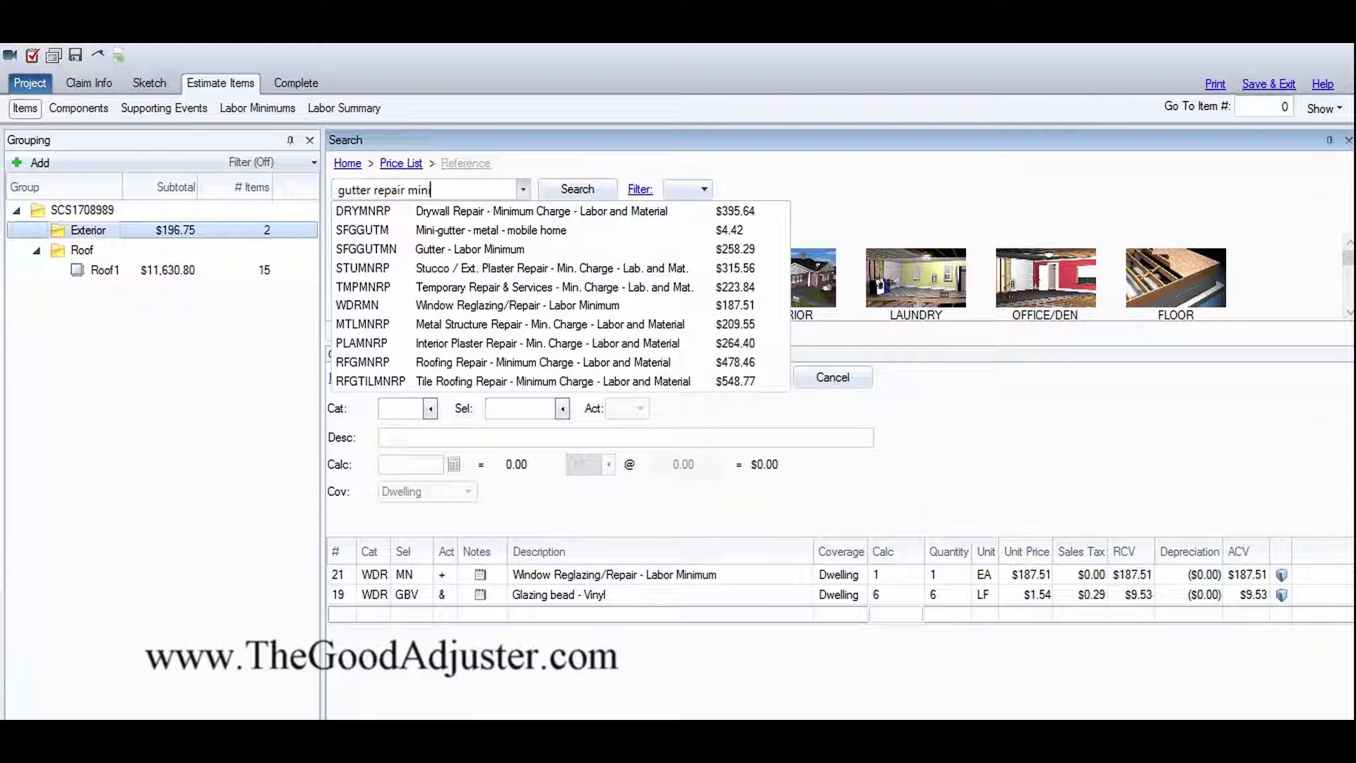
type("mum")
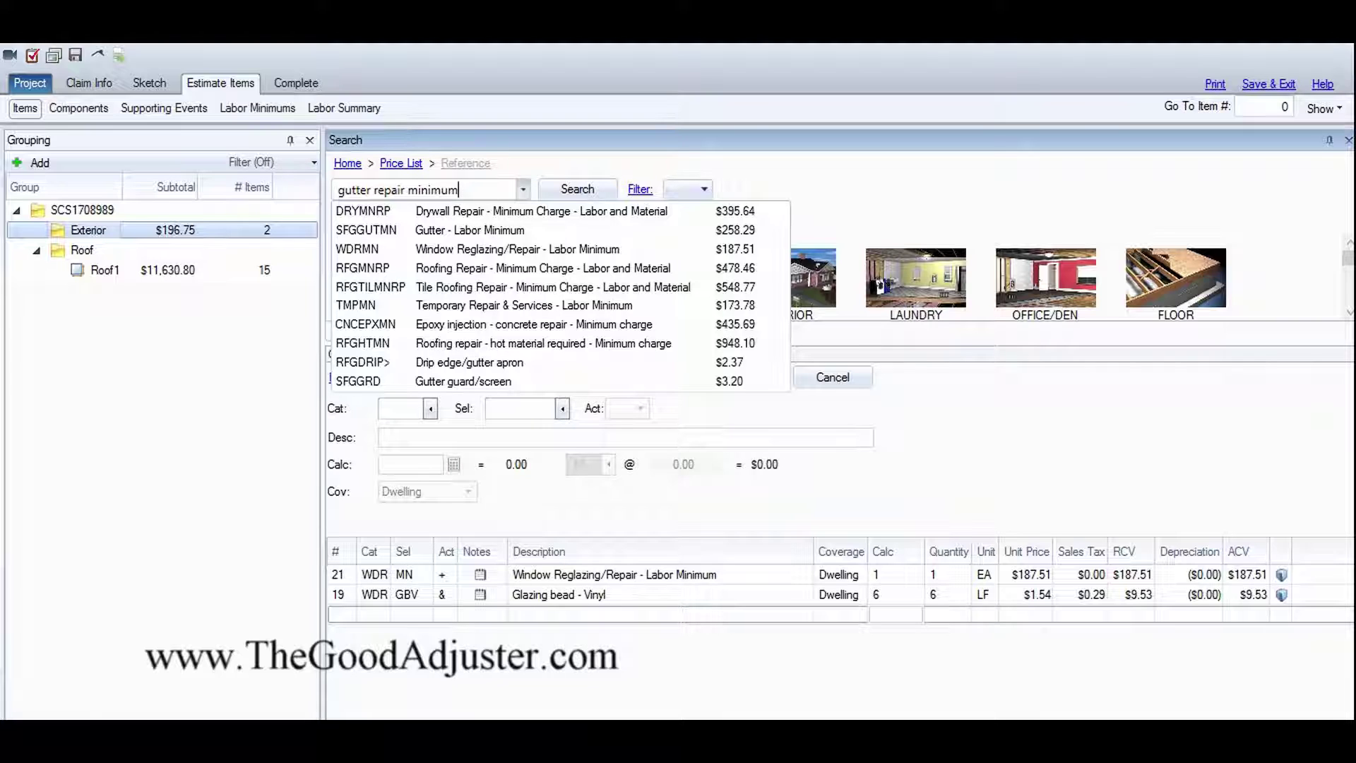
left_click(441, 230)
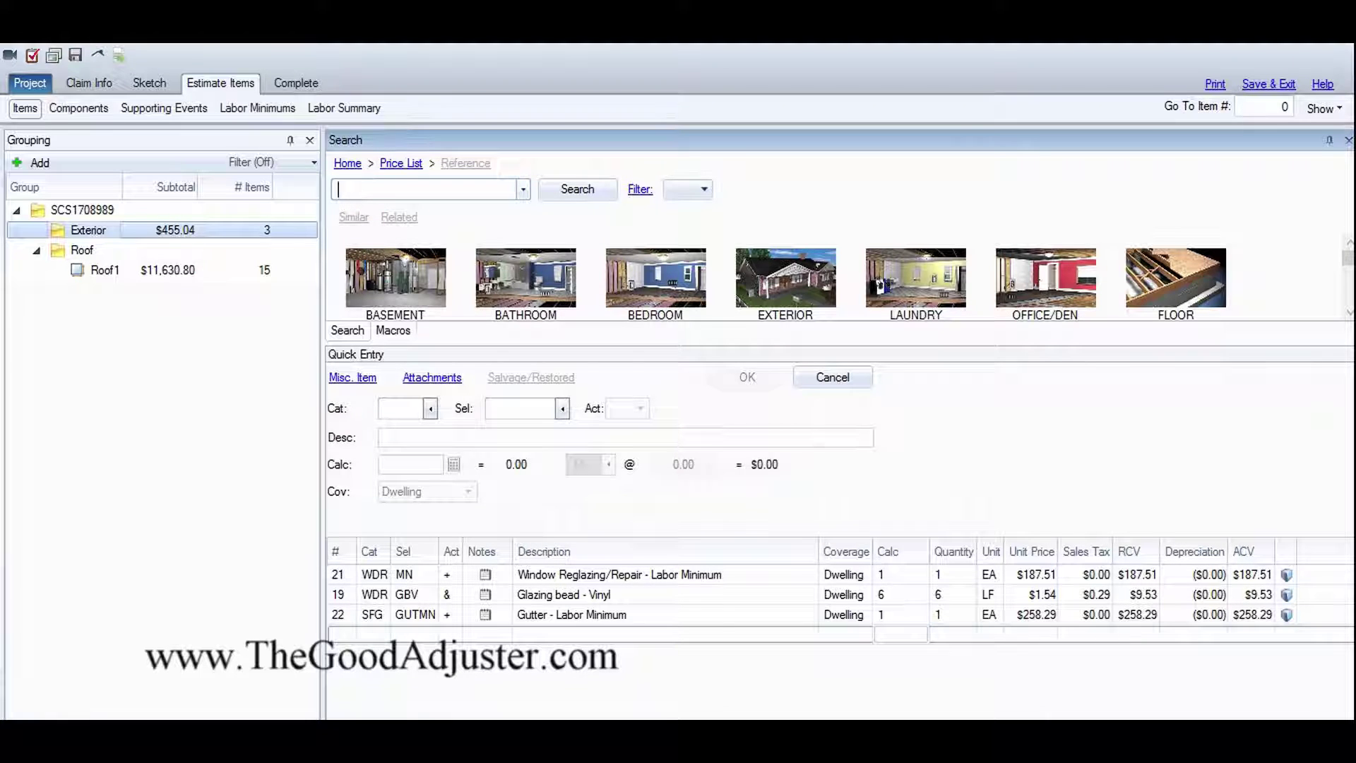
Add 48 LF of aluminum gutter / downspout to the Exterior group.
type("gutter down")
left_click(480, 270)
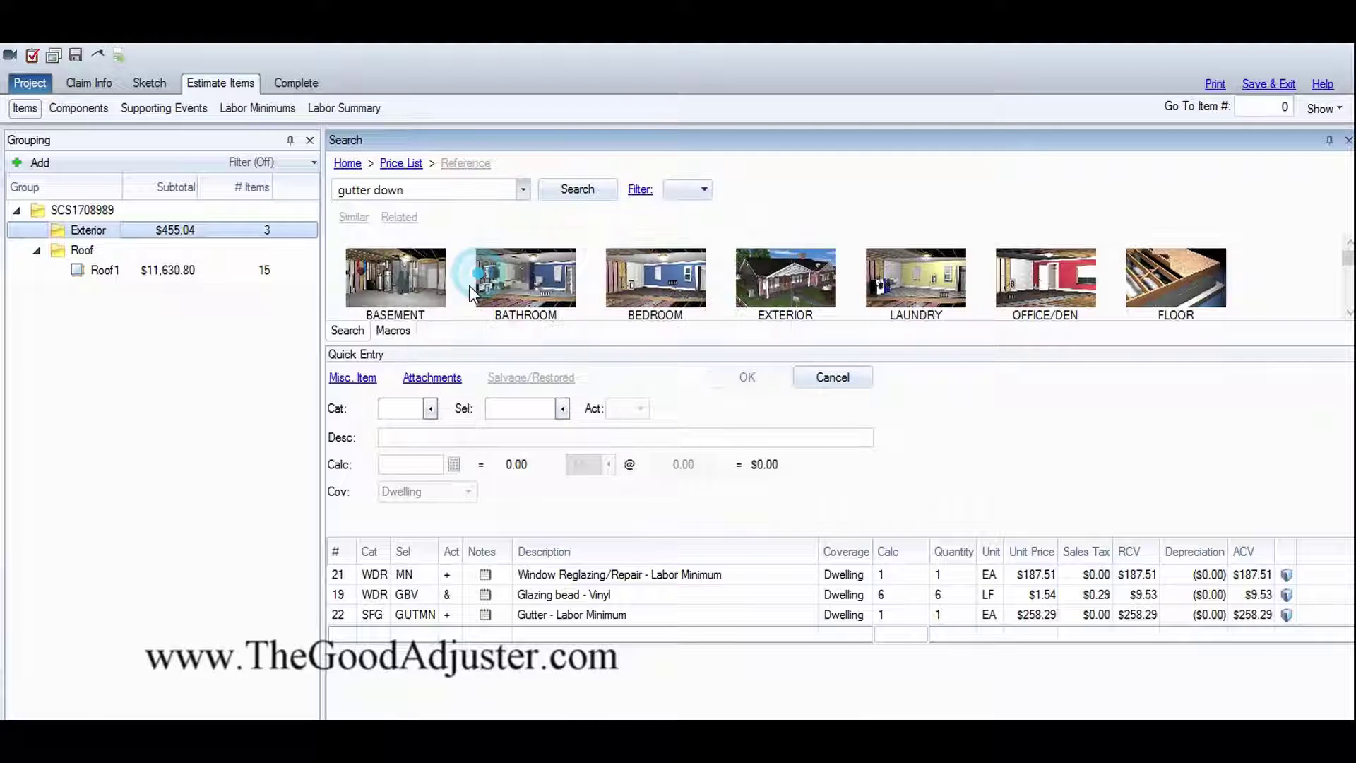
left_click(911, 636)
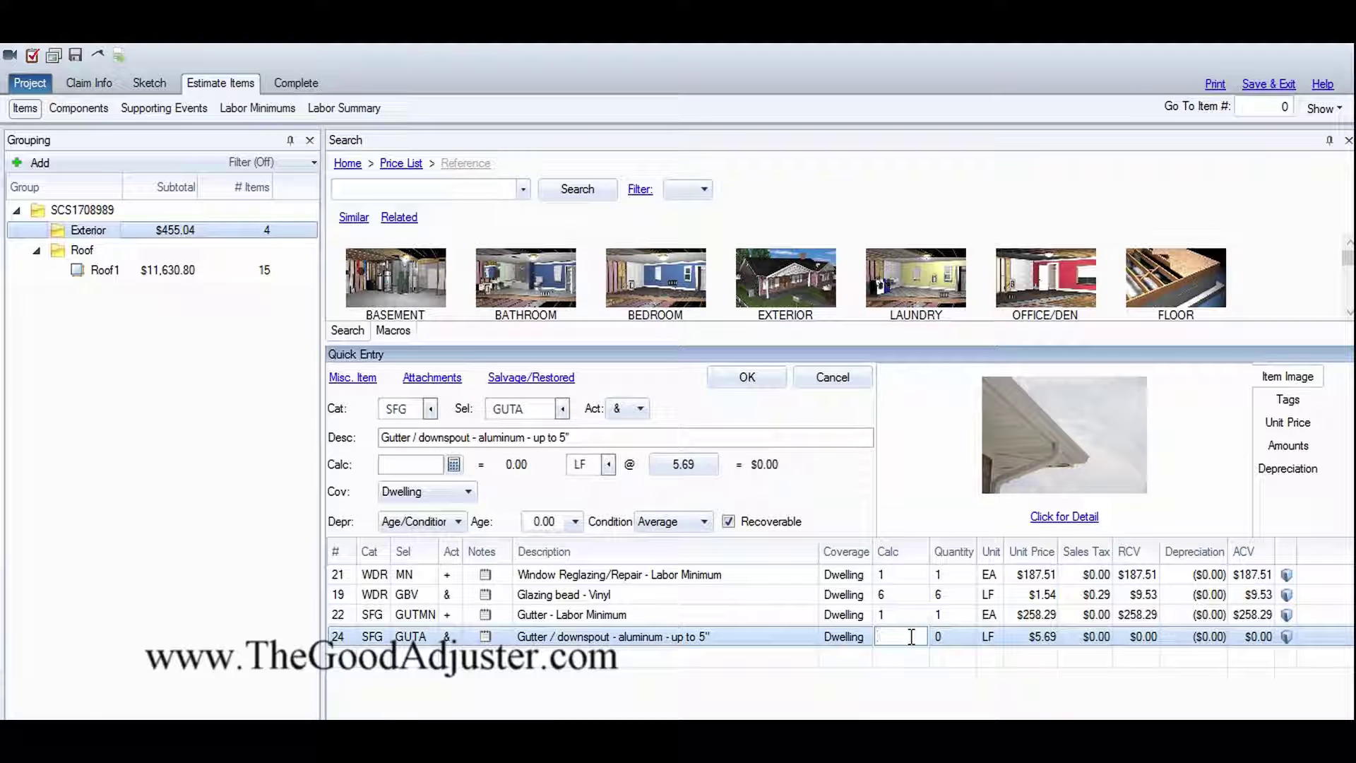
type("48")
key("Return")
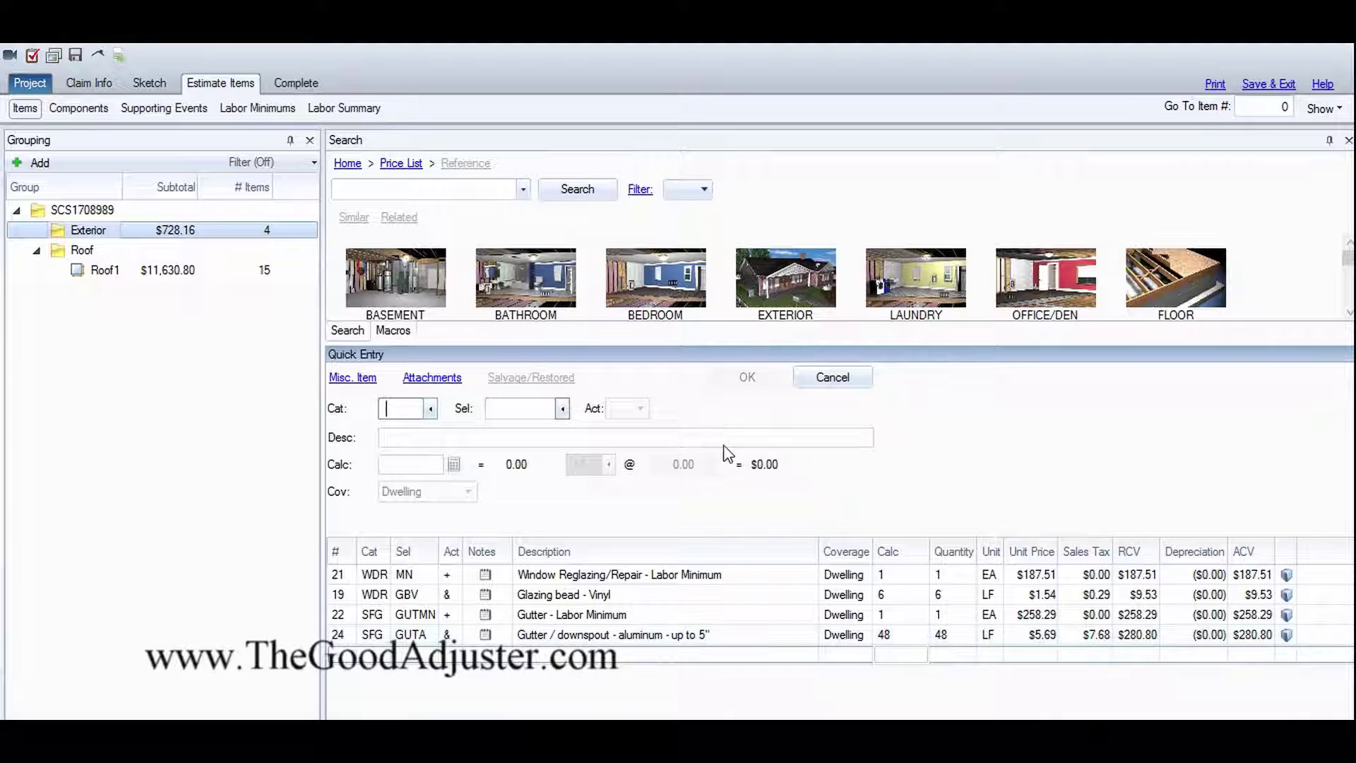
Add an overhead door labor minimum and two 13' to 18' overhead door panels.
left_click(384, 189)
type("overhead")
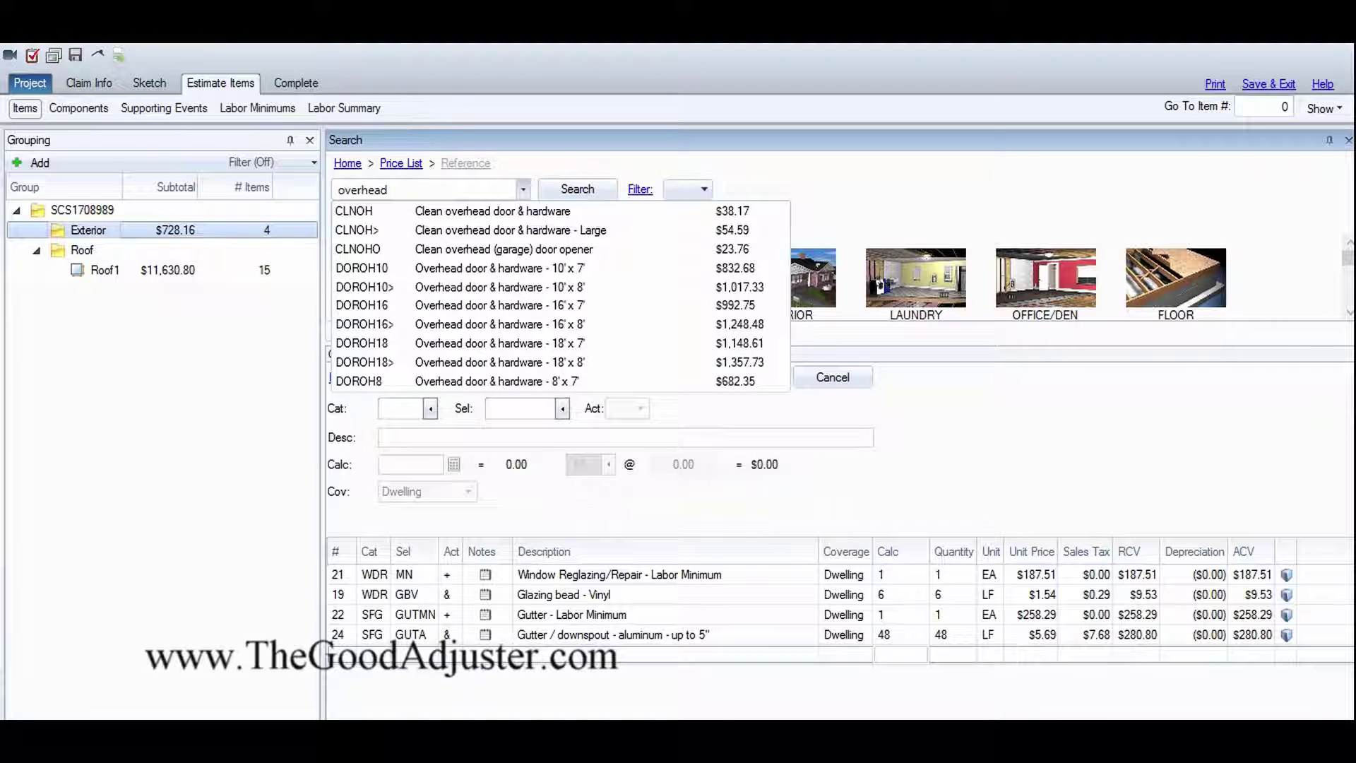
type(" door minimum")
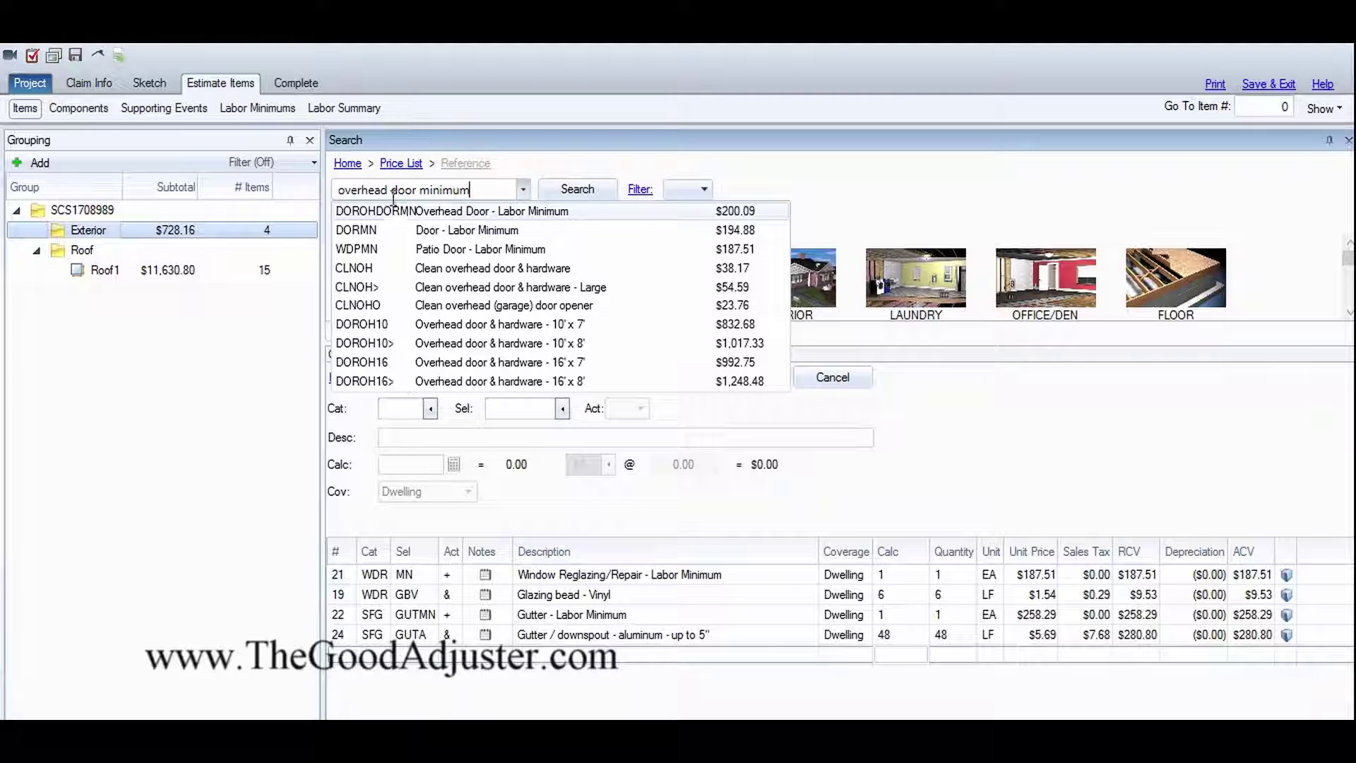
left_click(365, 211)
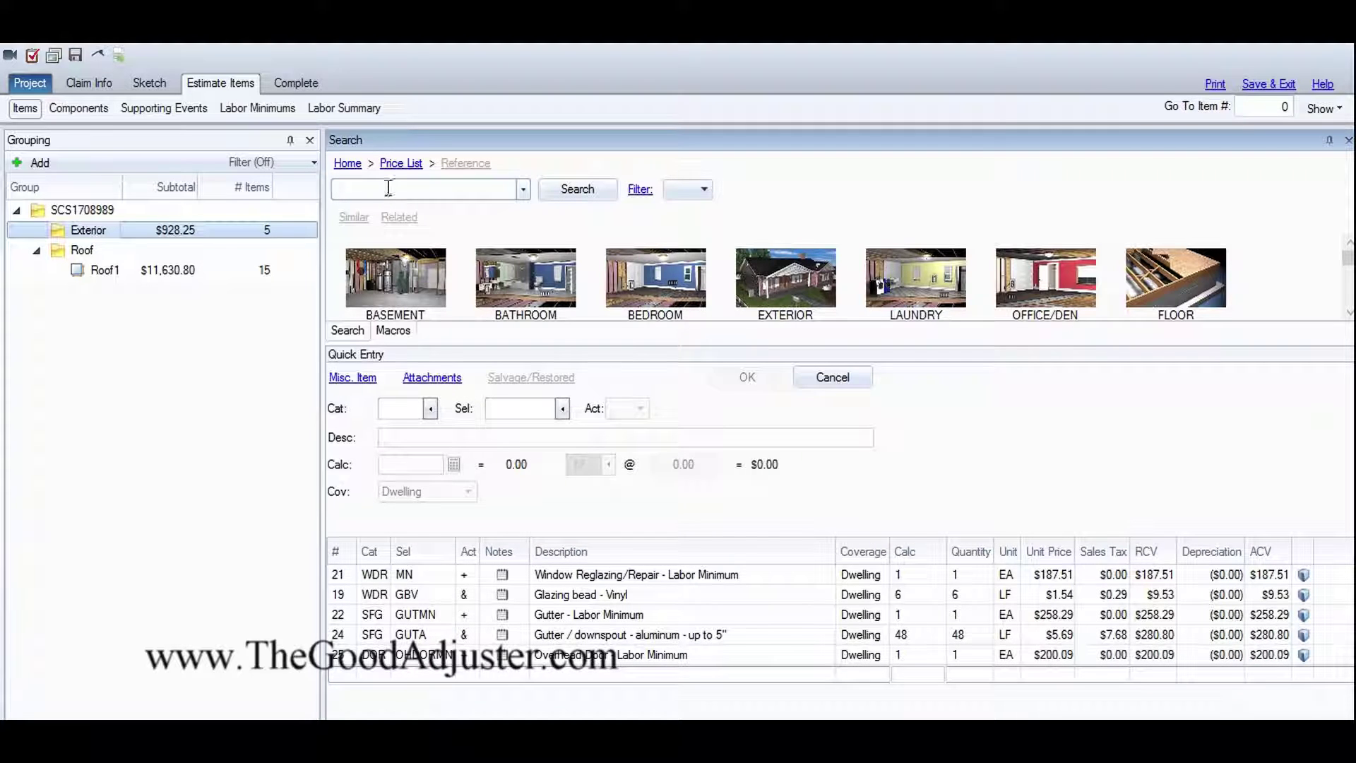
type("overhead door pane")
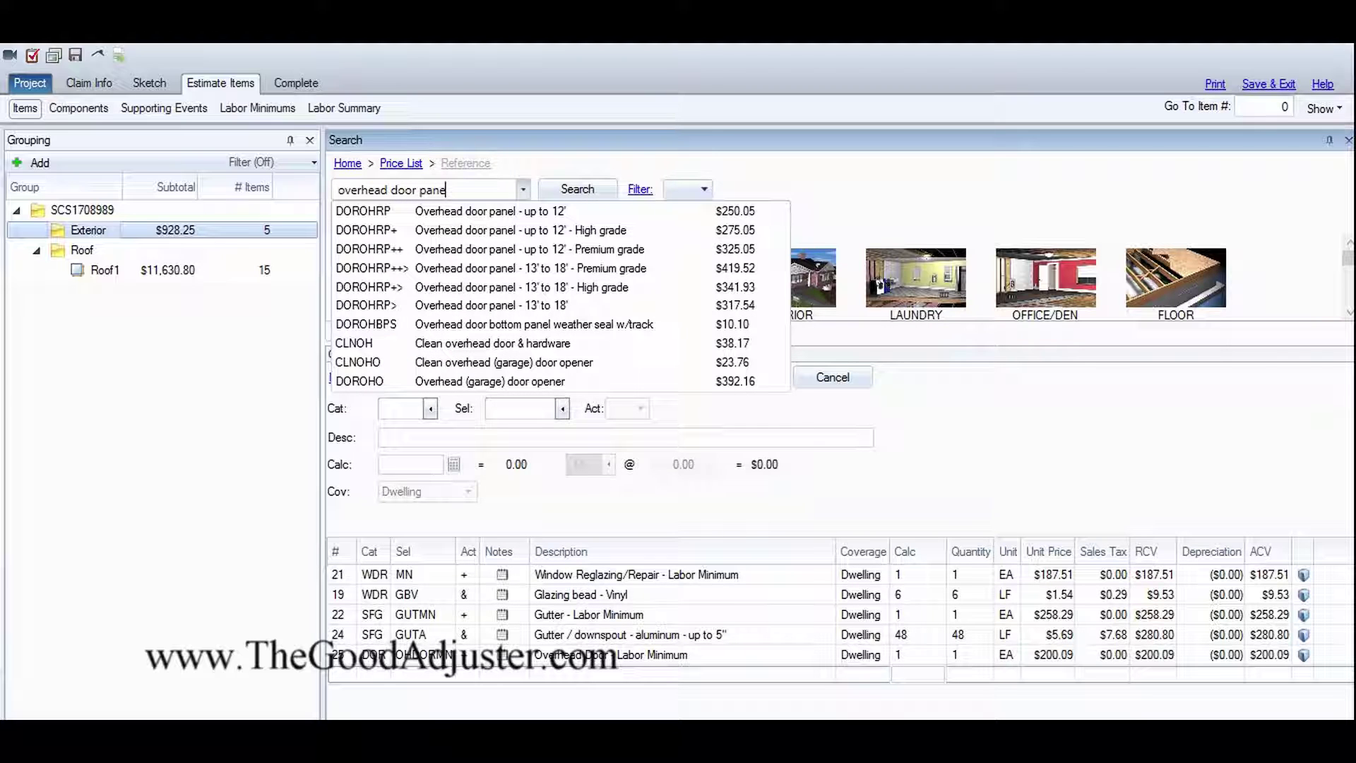
type("l")
left_click(448, 304)
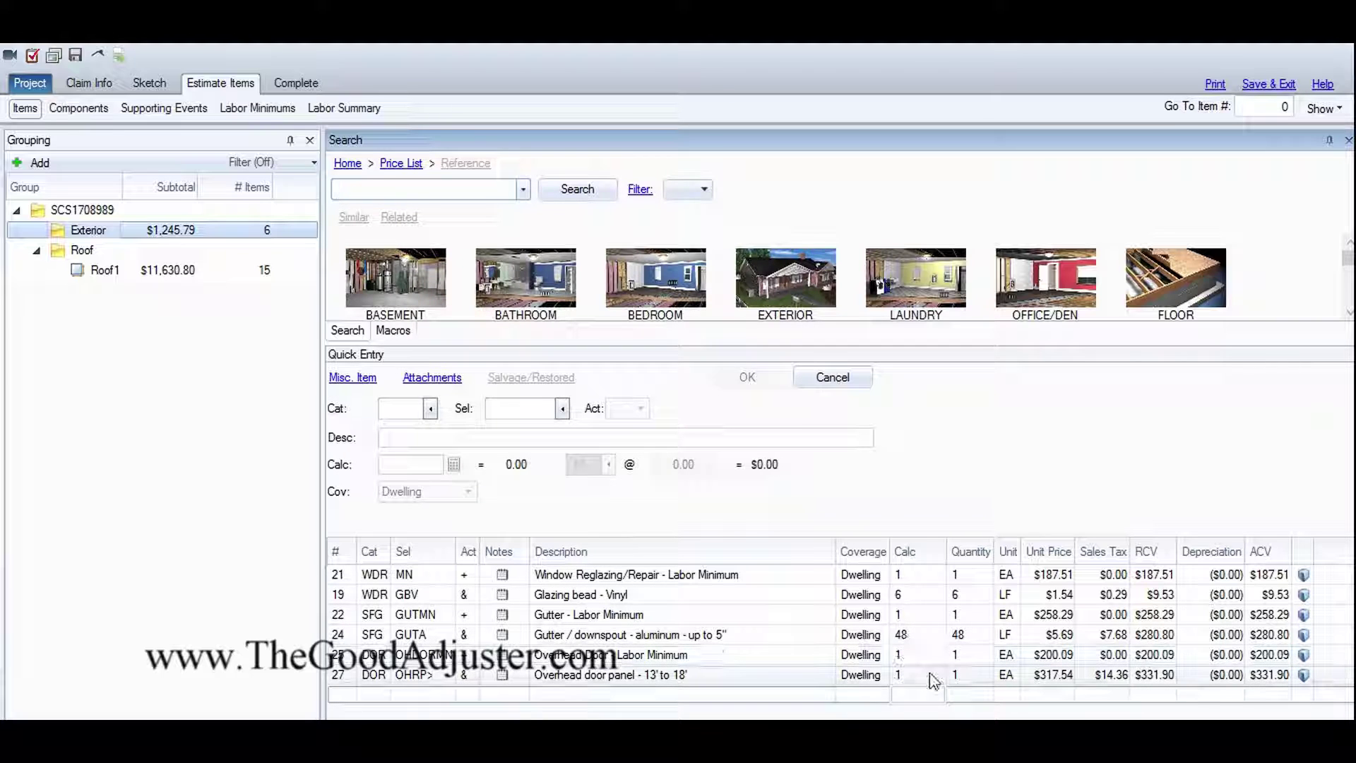
left_click(931, 675)
type("2")
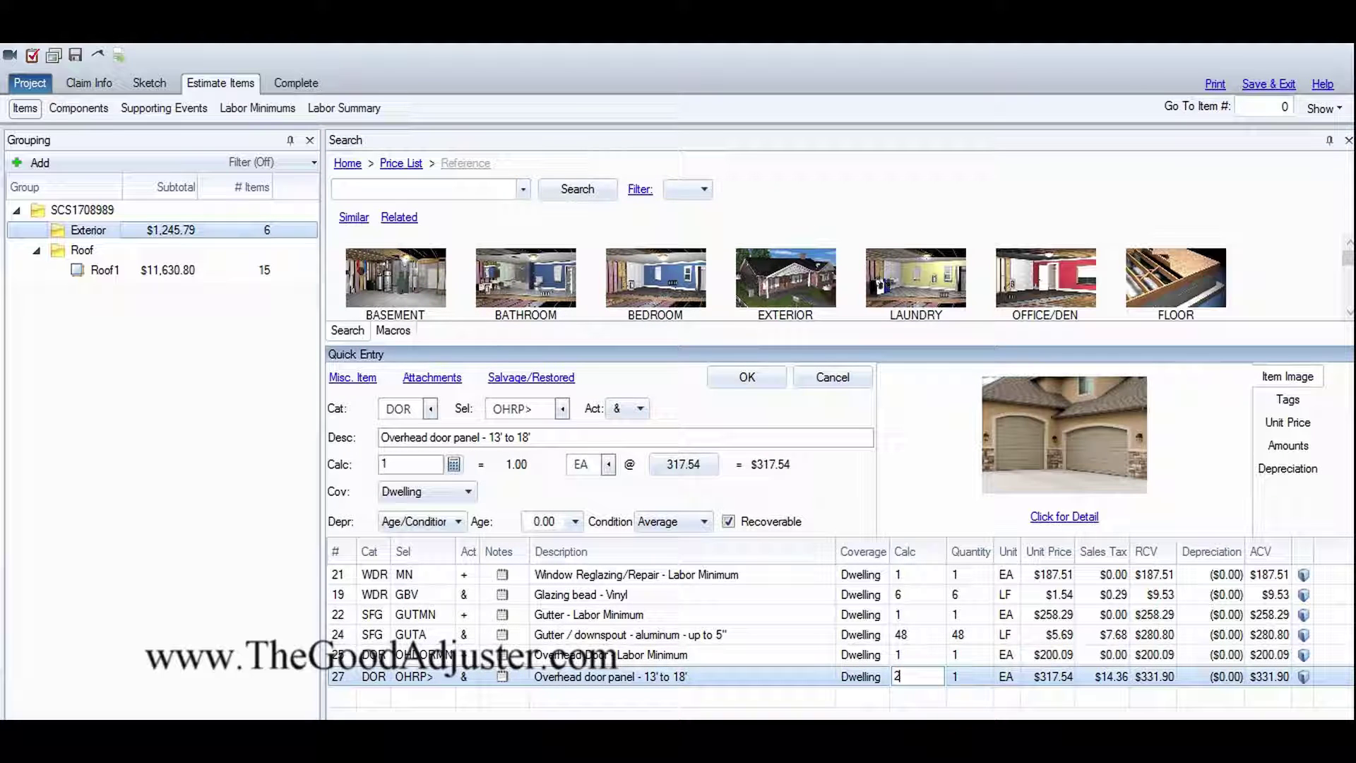
key("Return")
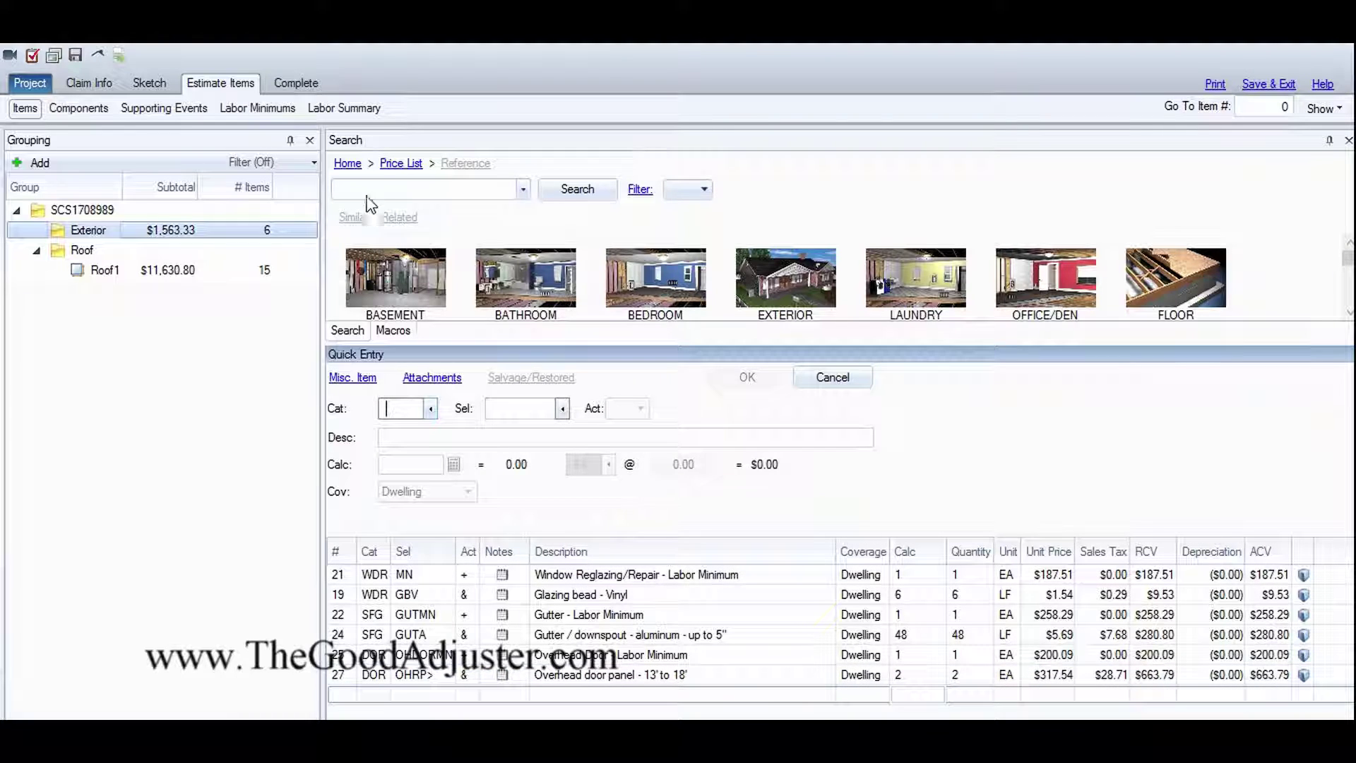
Add painting of the overhead door, 2 coats, to the Exterior group.
left_click(365, 189)
type("pai")
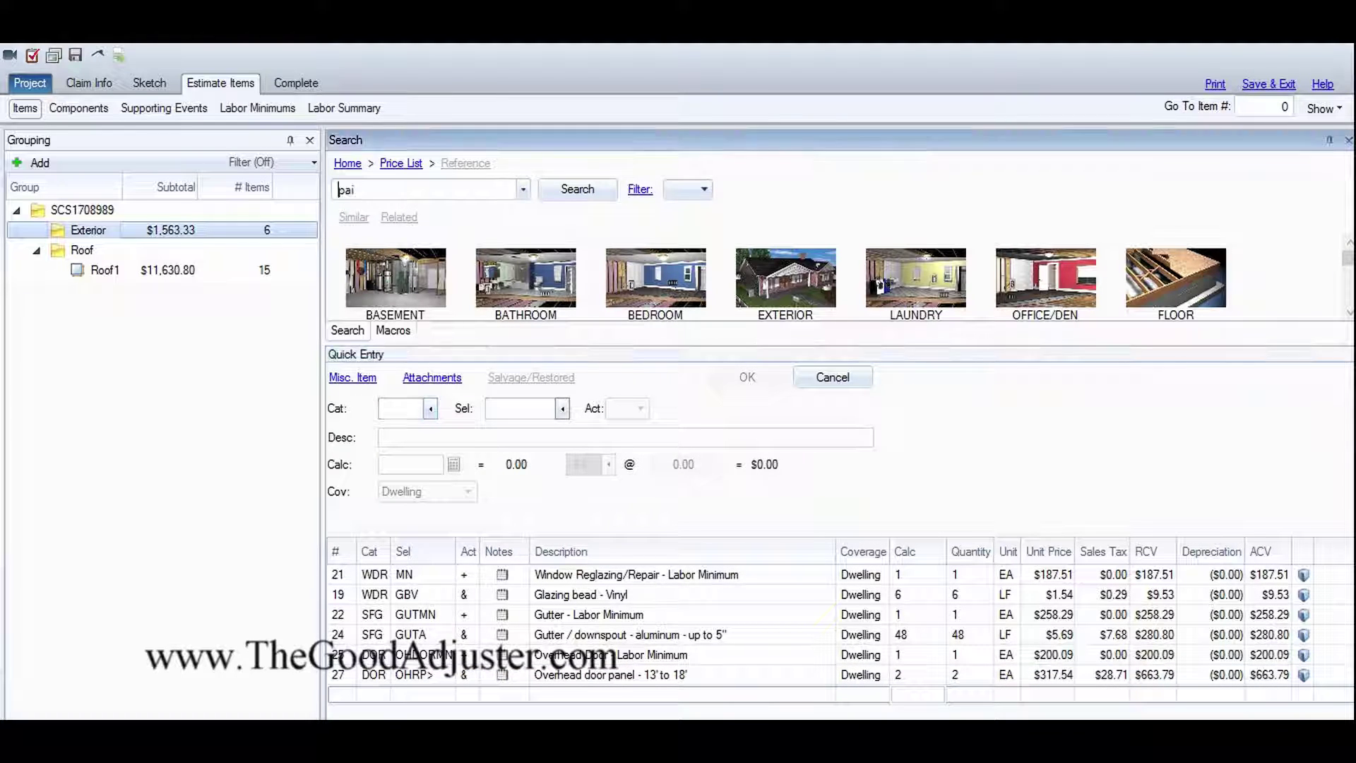
type("nt overhead door")
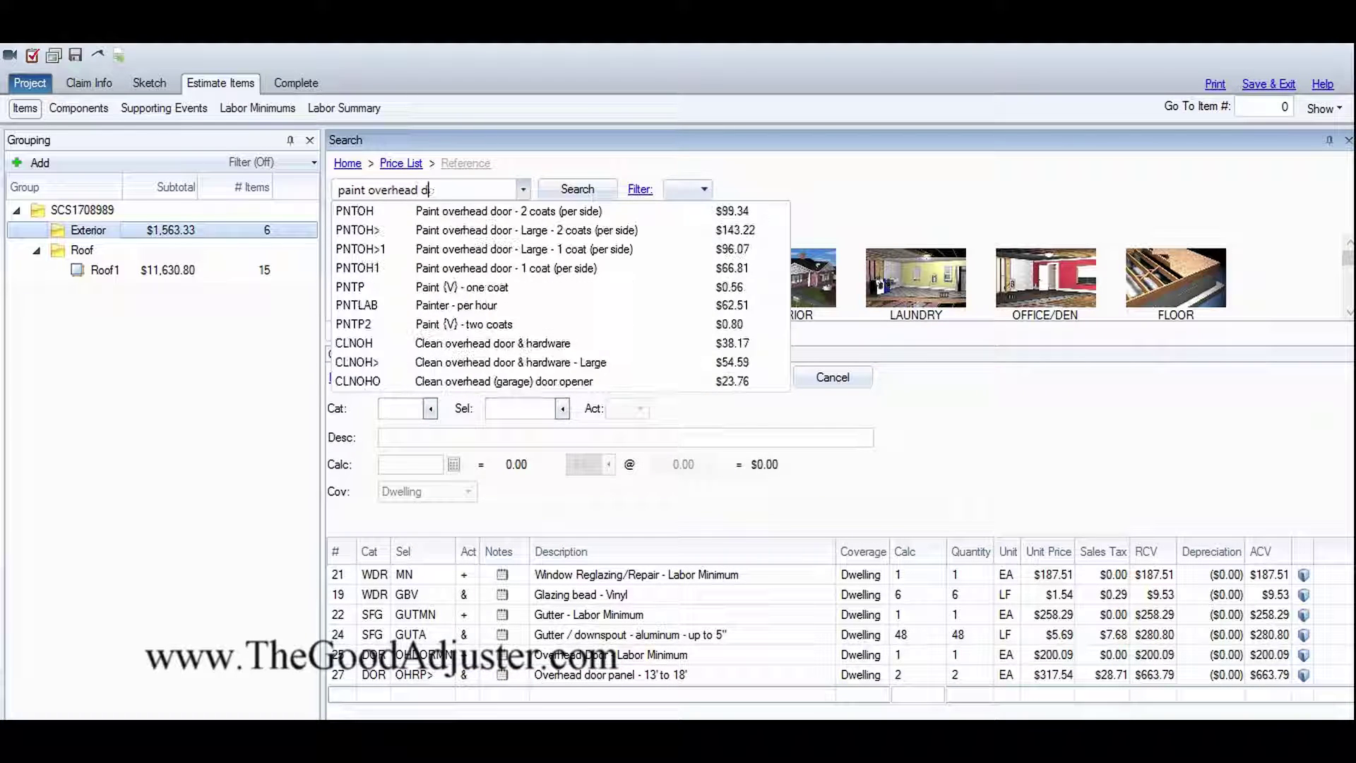
left_click(374, 211)
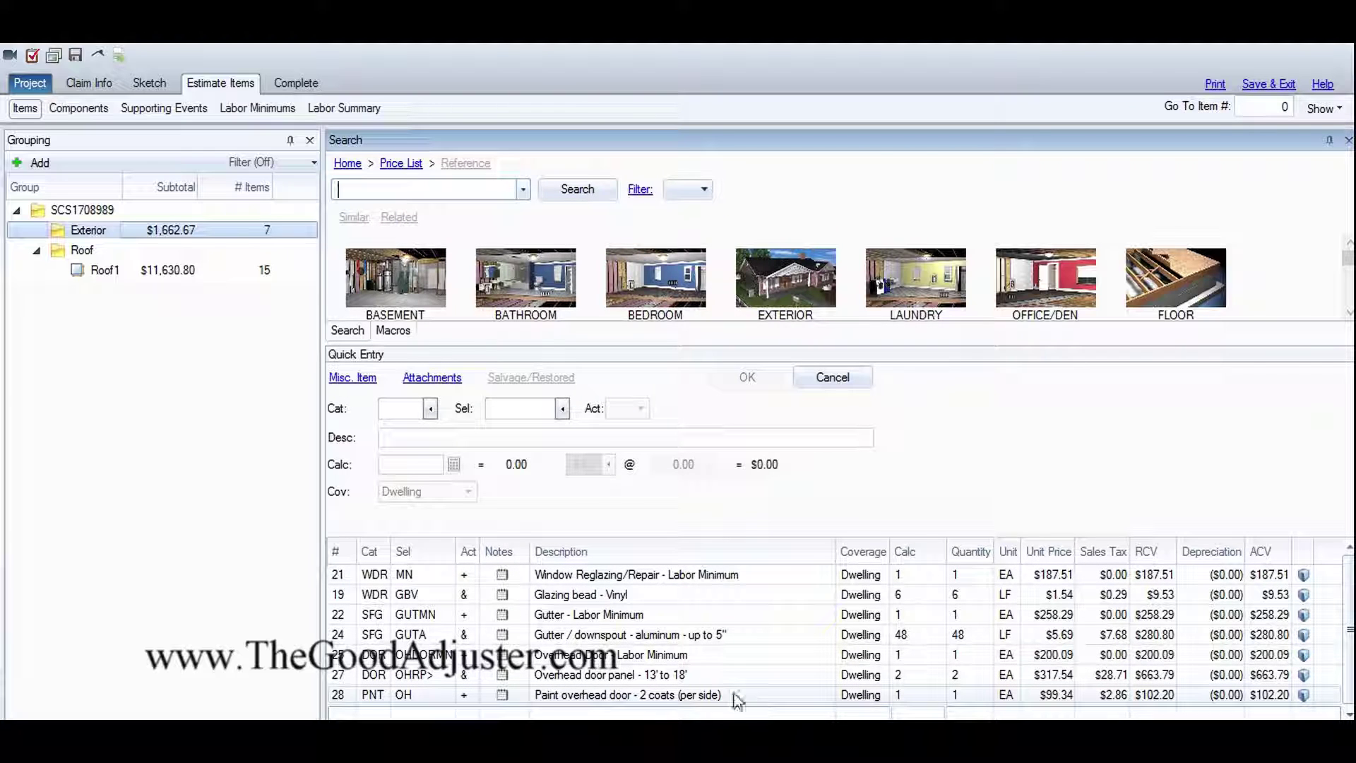
left_click(650, 699)
left_click(526, 662)
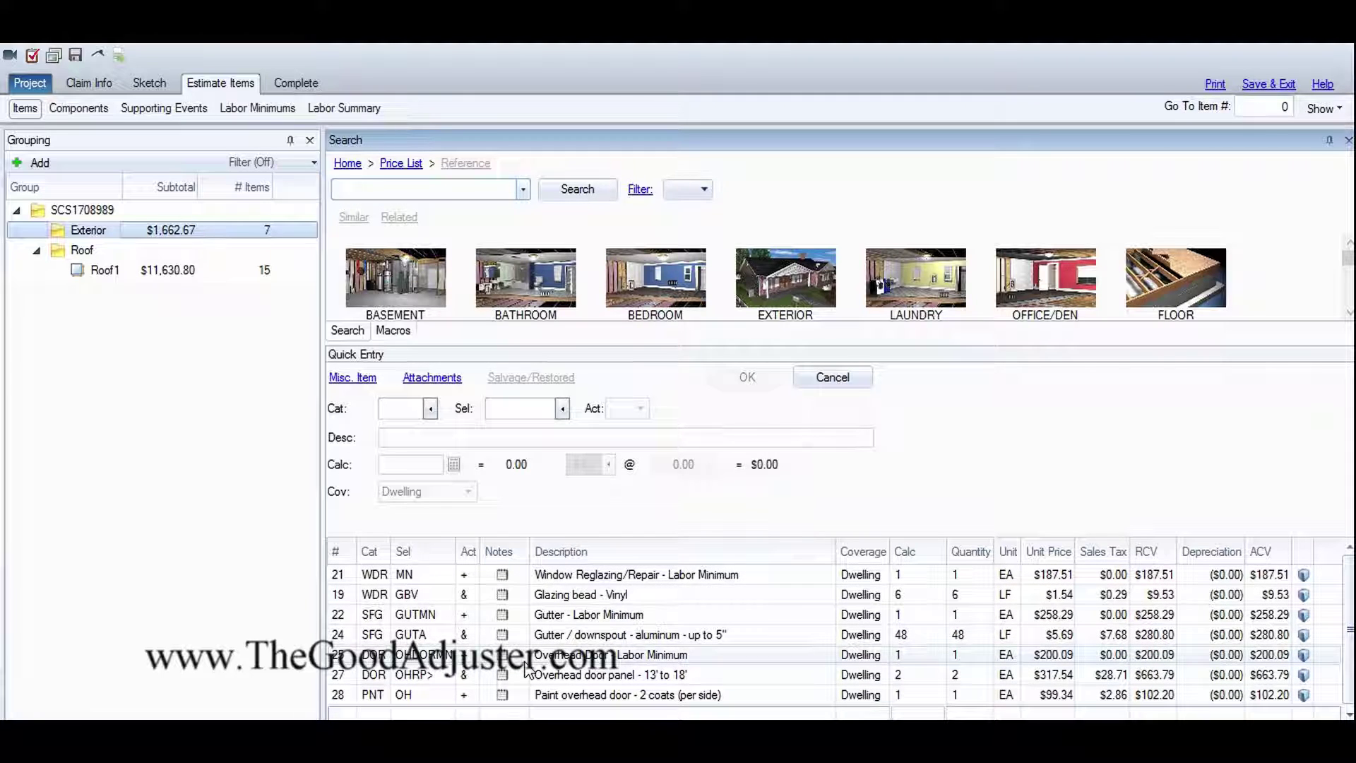
left_click(346, 578)
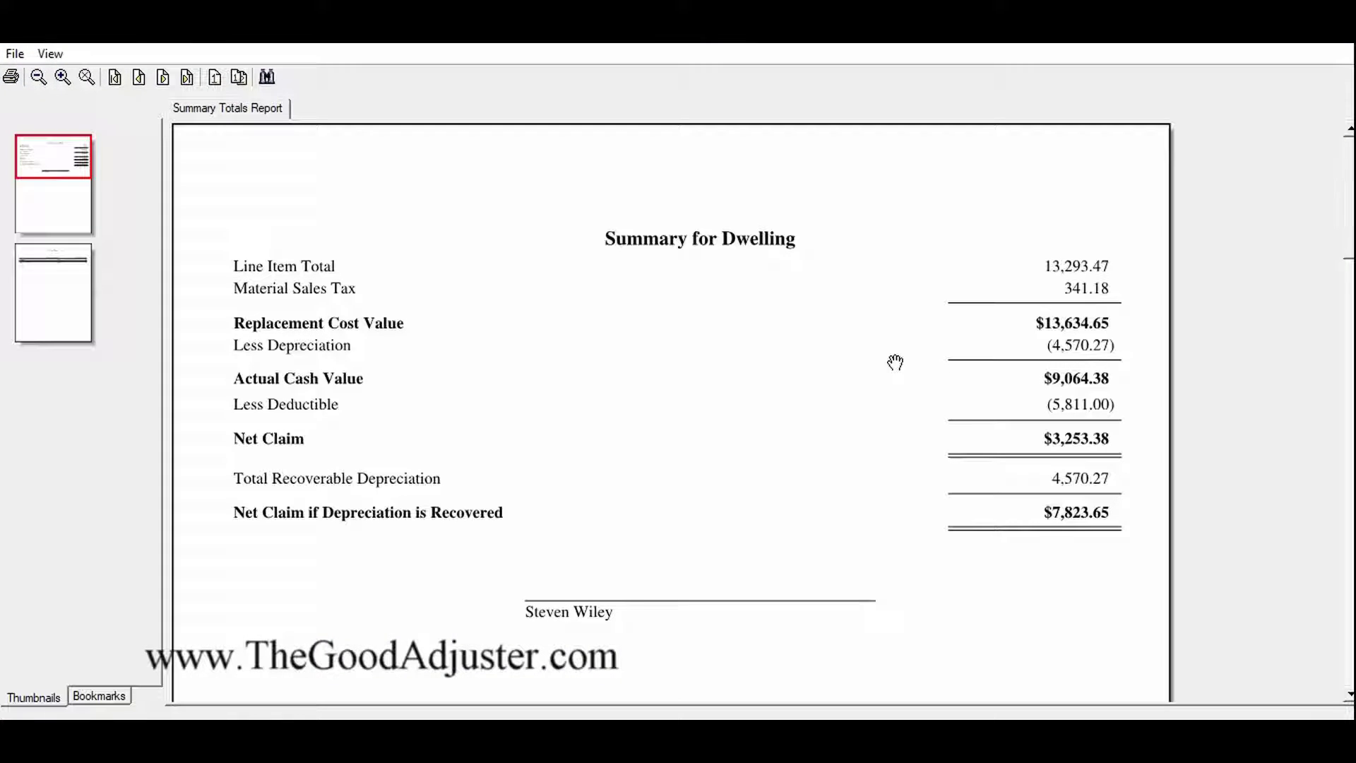
scroll(895, 362, "down", 6)
scroll(895, 362, "up", 6)
scroll(895, 363, "down", 12)
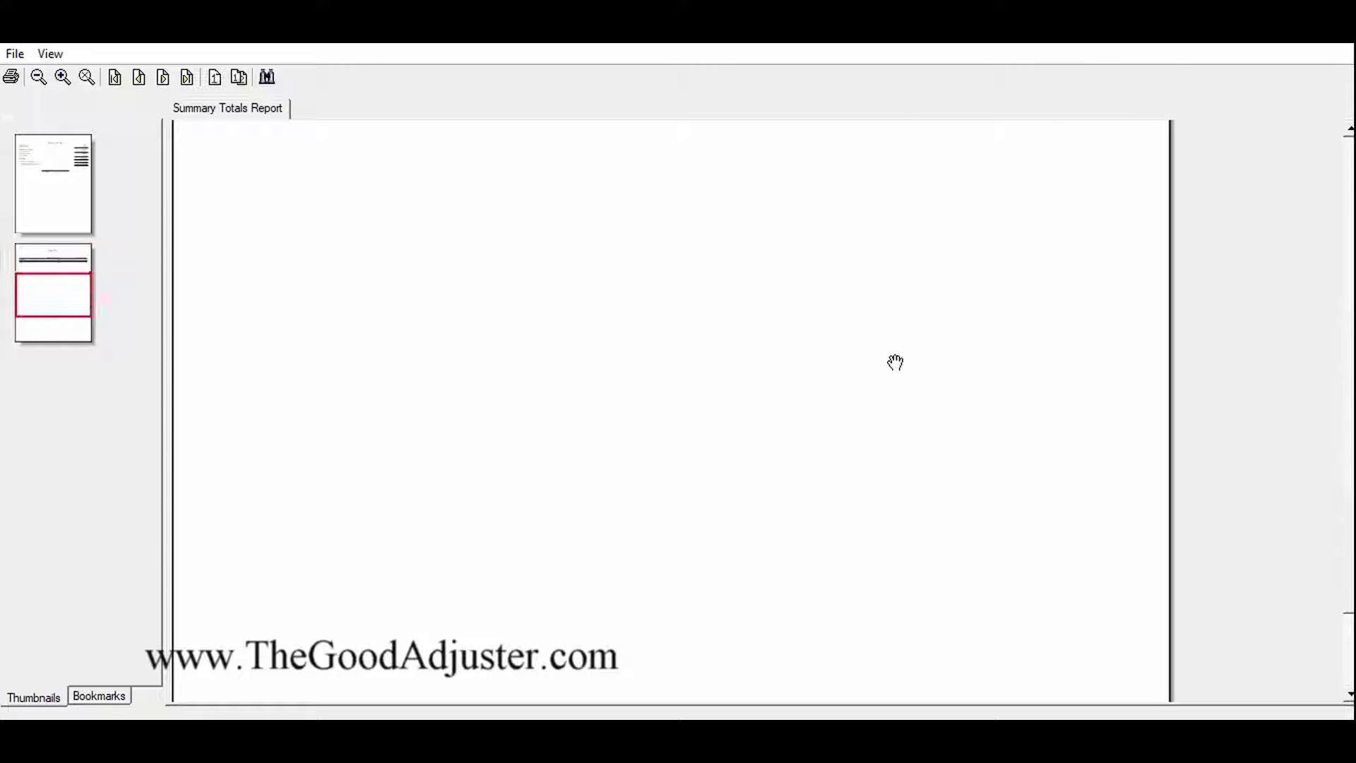
scroll(895, 362, "up", 12)
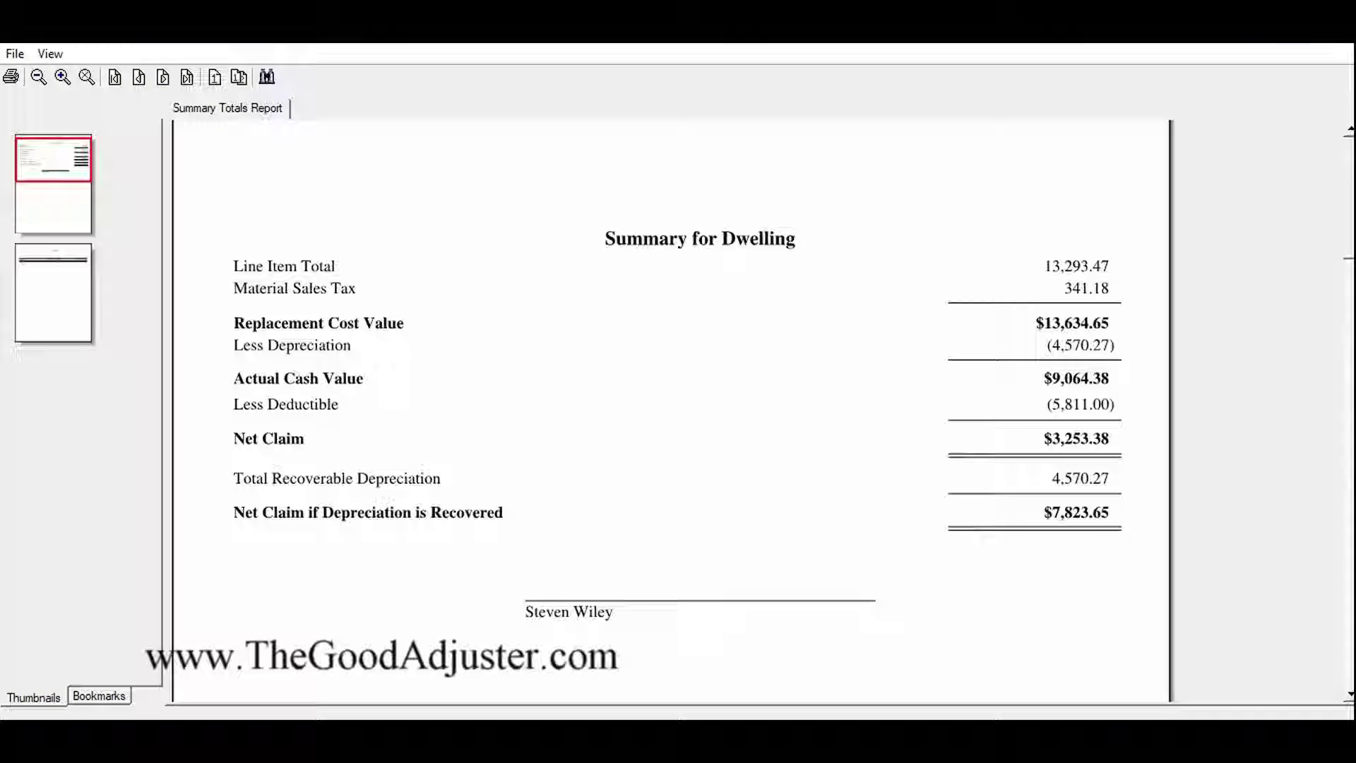
left_click(1344, 46)
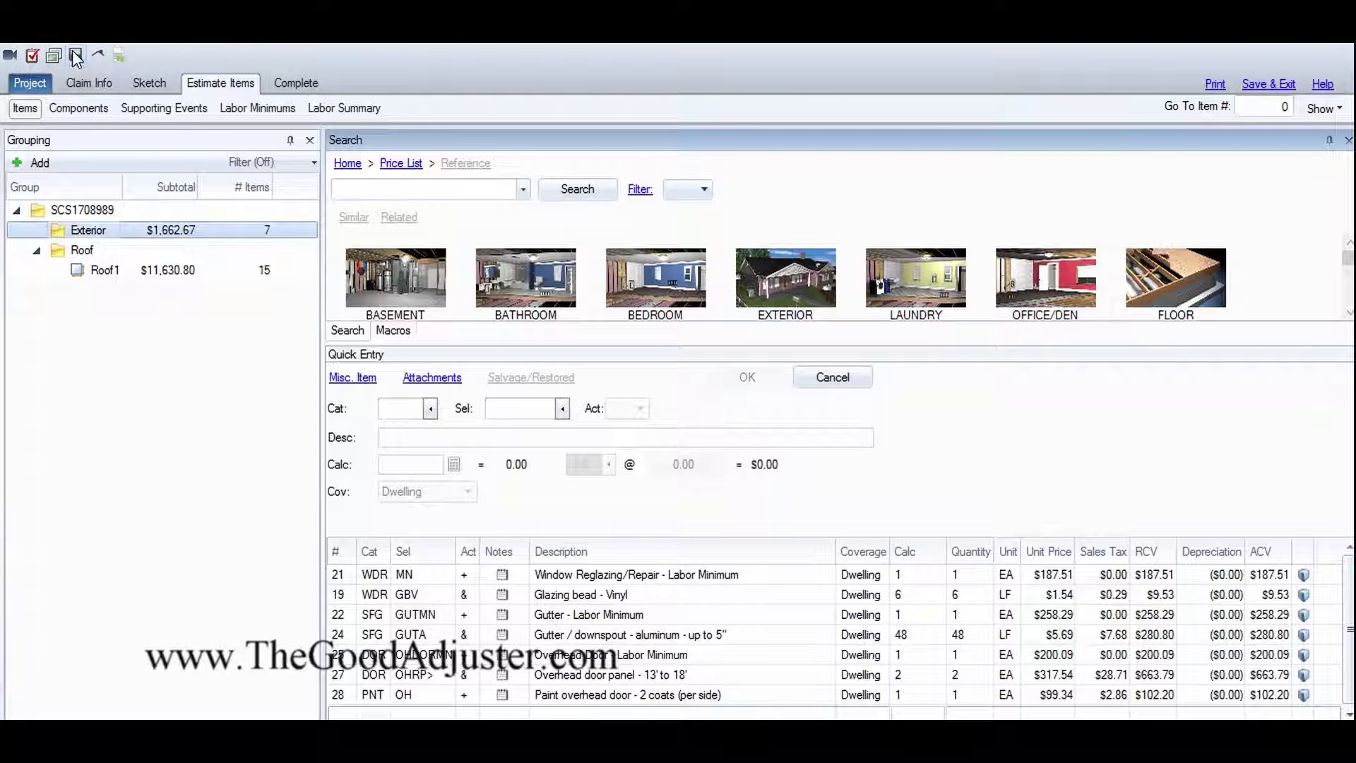